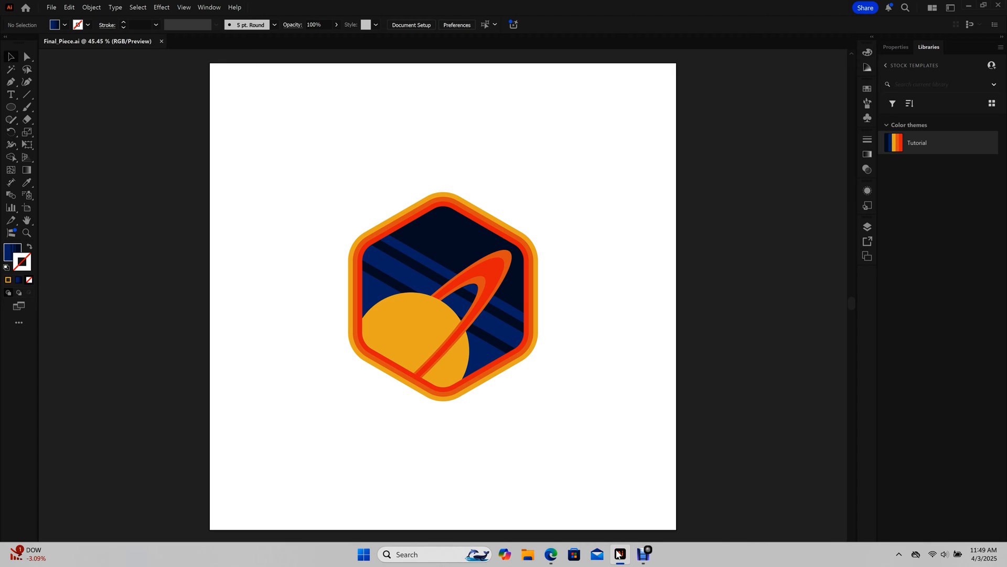
Choose the Essentials Classic workspace and display the Appearance settings.
click(950, 7)
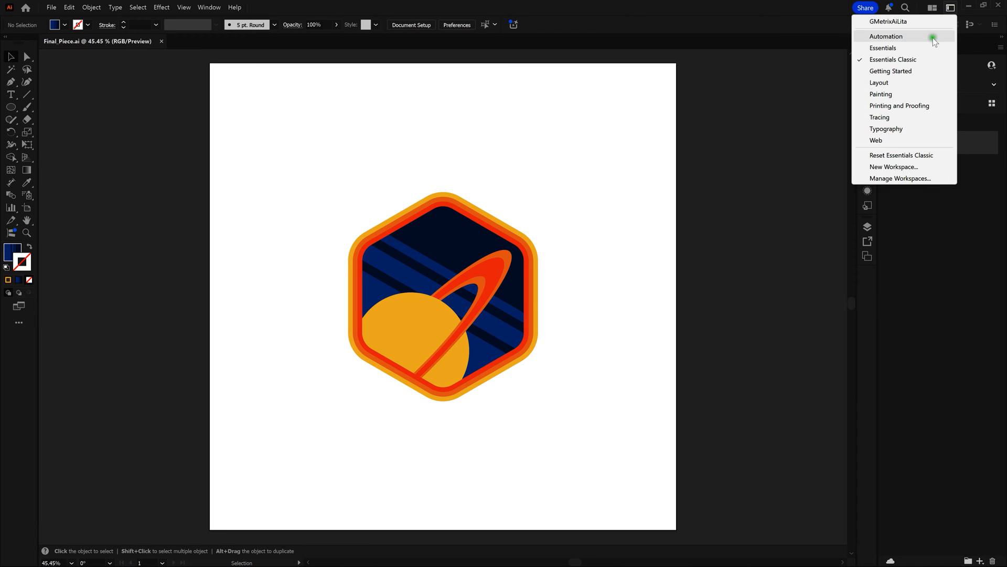
click(917, 57)
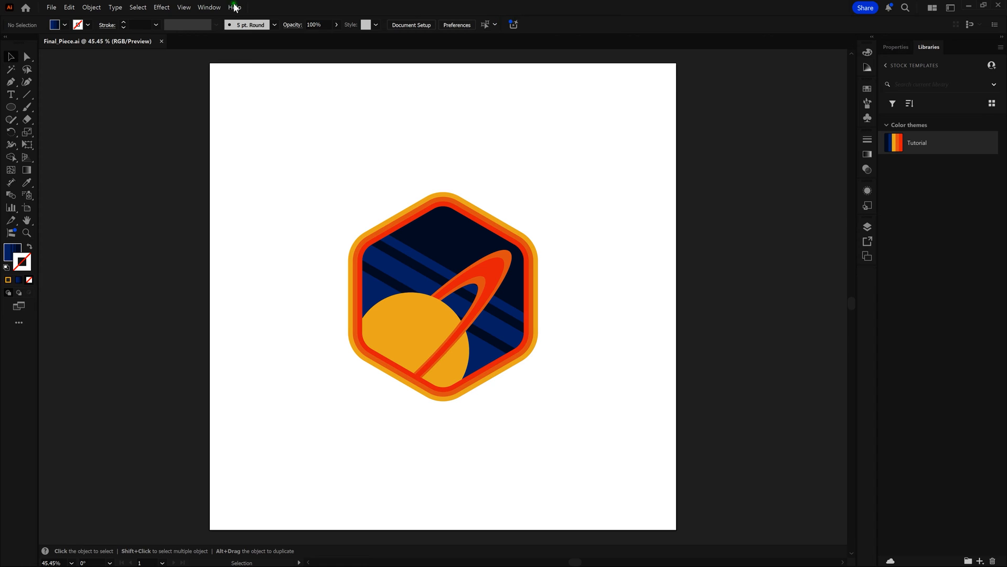
click(212, 7)
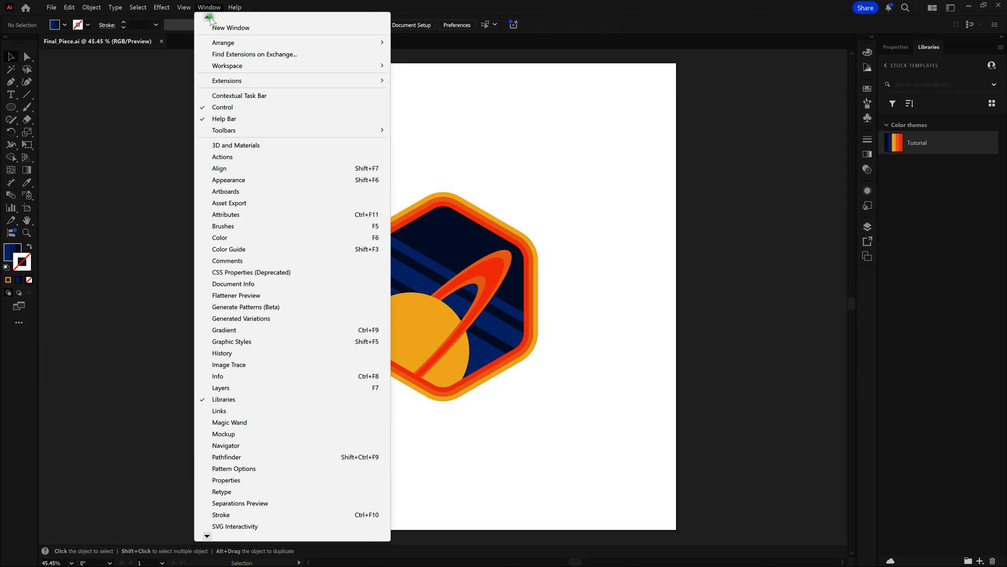
click(220, 179)
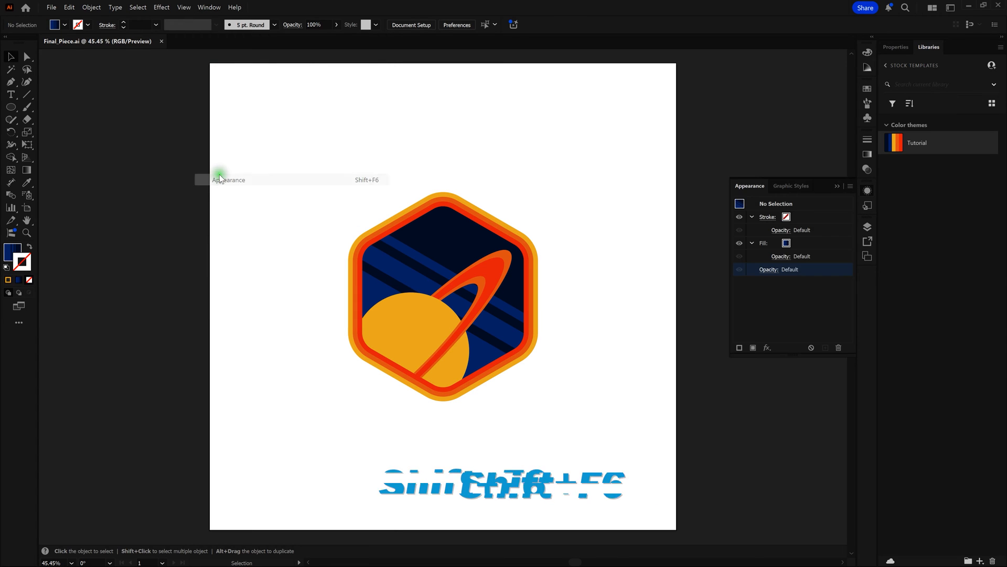
click(838, 184)
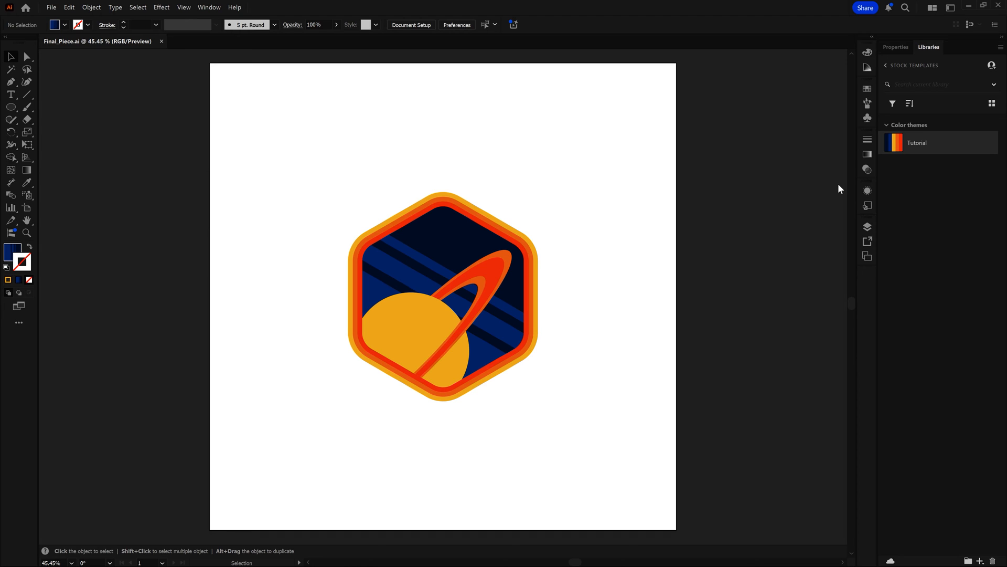
click(867, 190)
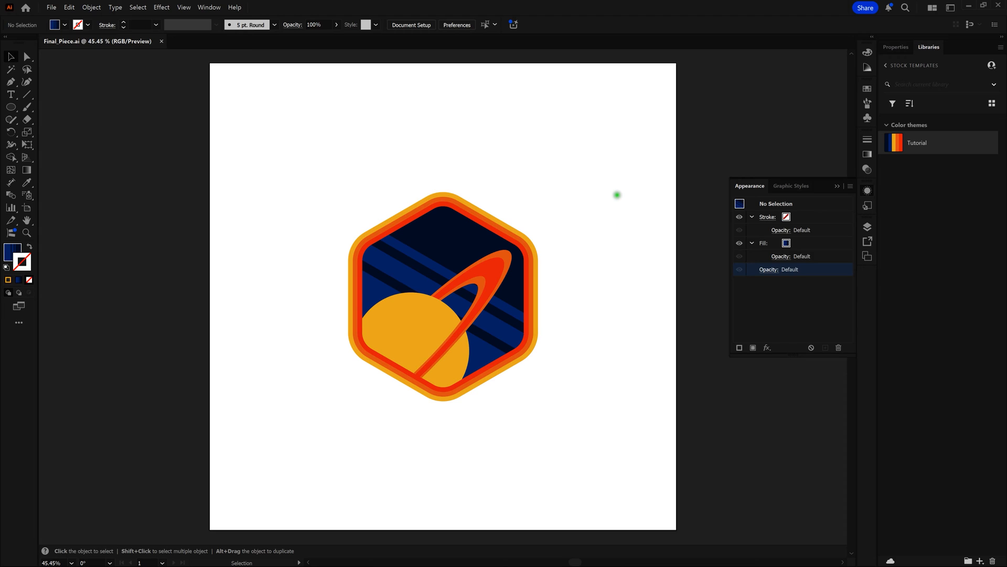
Create a 350 px wide, 80 px high rectangle below the hexagonal badge.
click(14, 108)
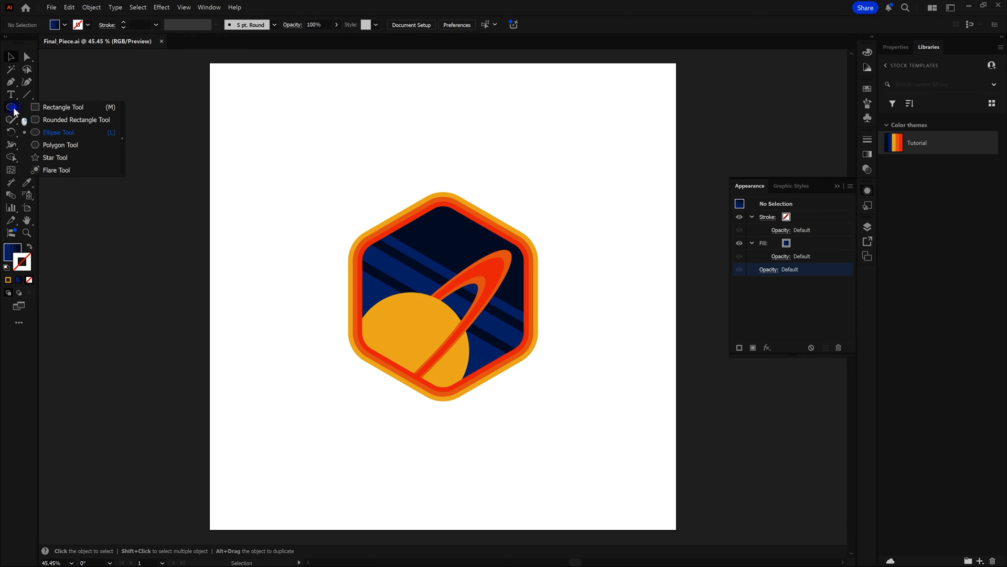
click(45, 111)
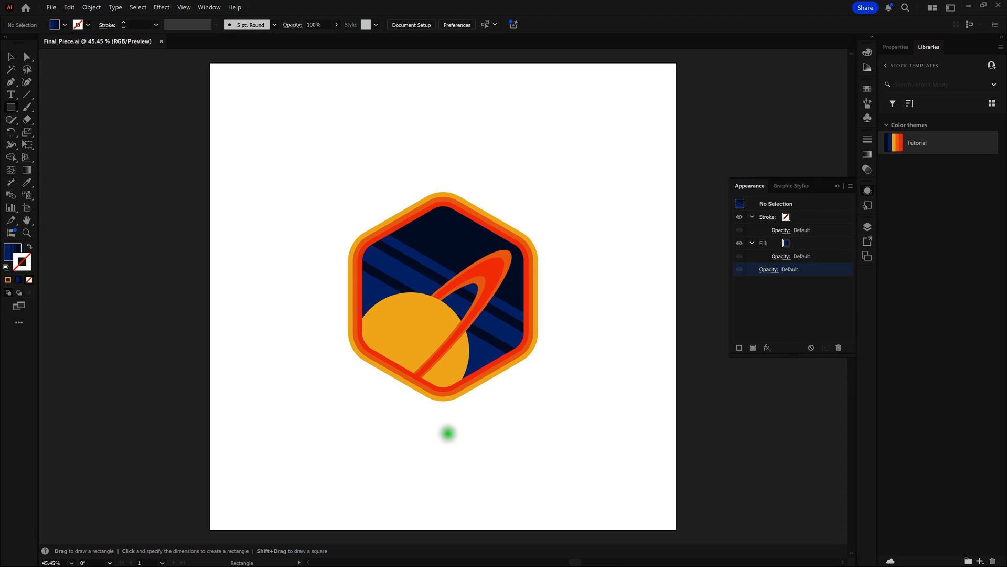
click(448, 433)
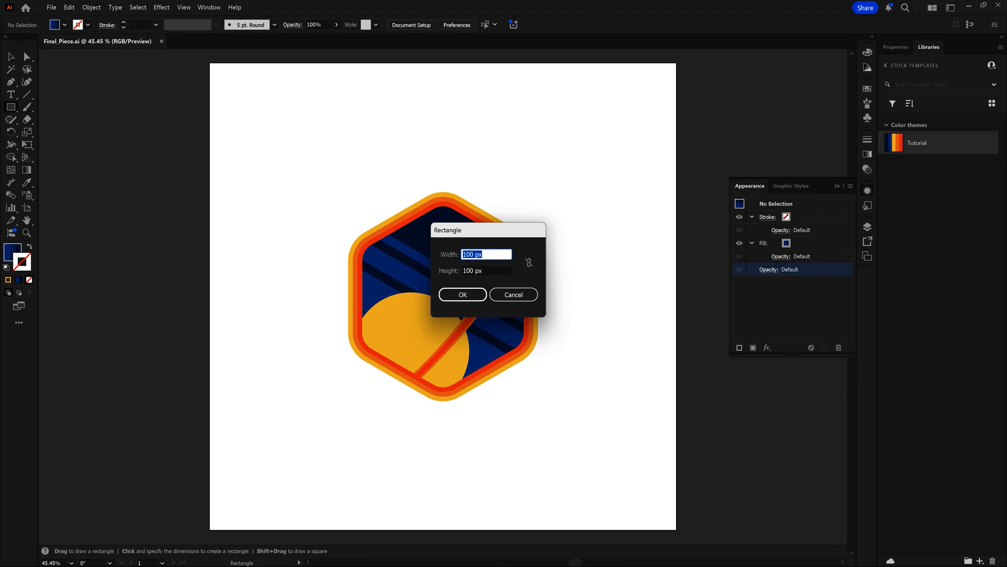
text(350)
key(Tab)
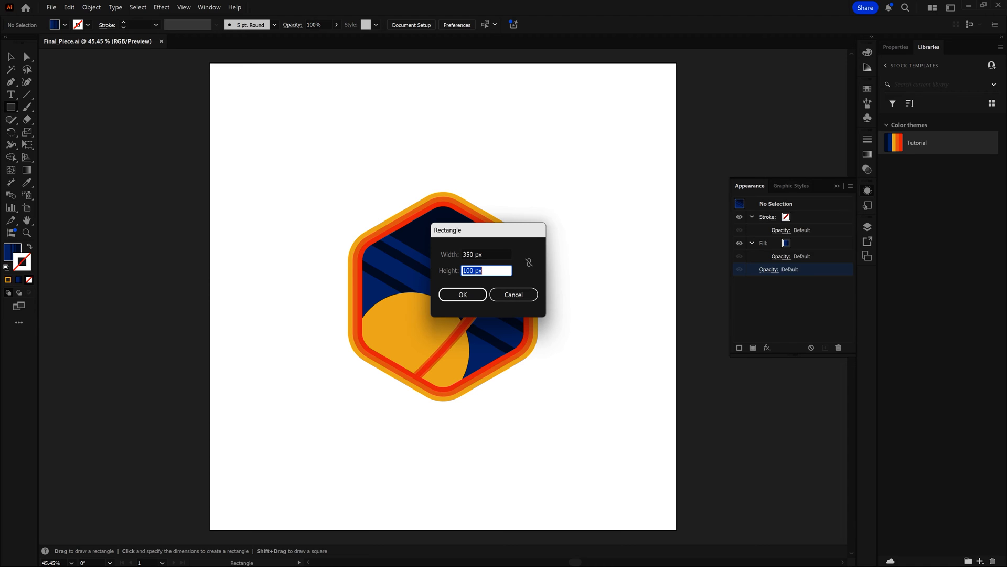
text(80)
key(Return)
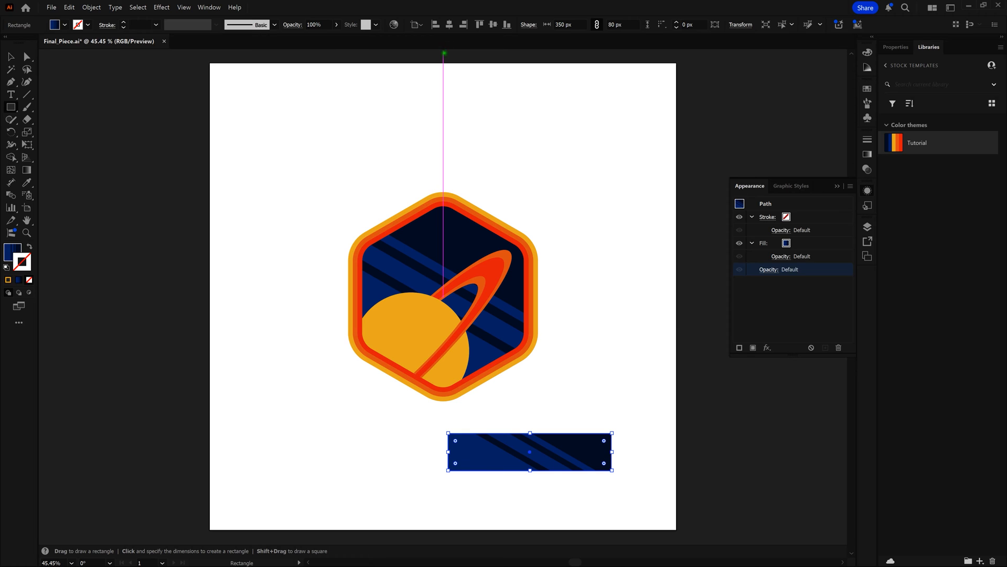
Center the rectangle horizontally on the artboard.
click(208, 8)
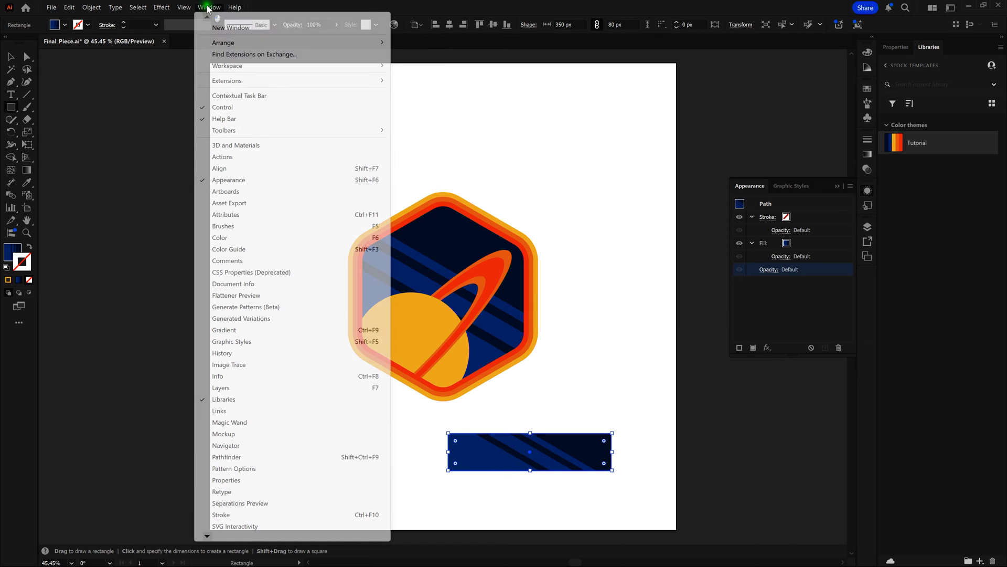
click(208, 170)
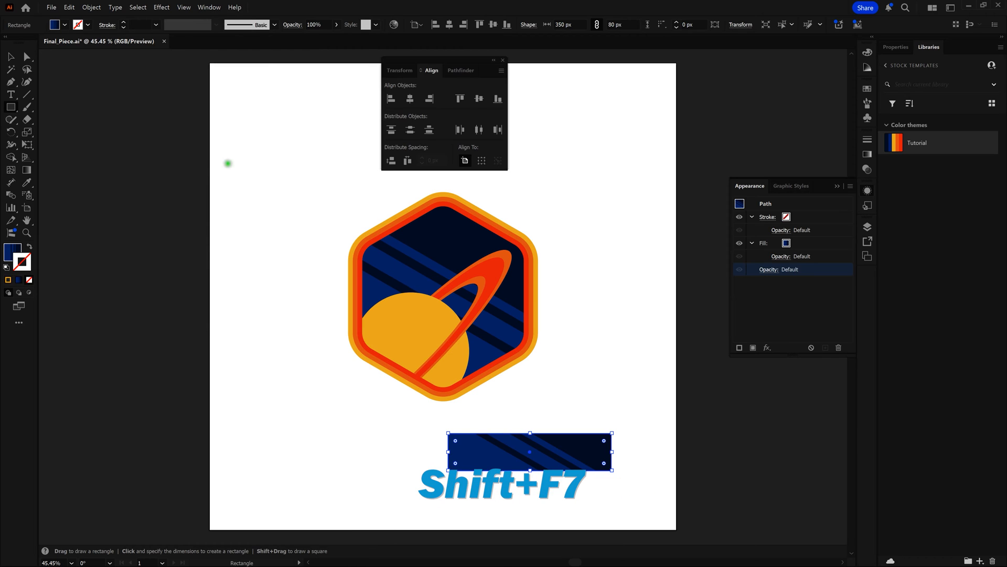
click(411, 100)
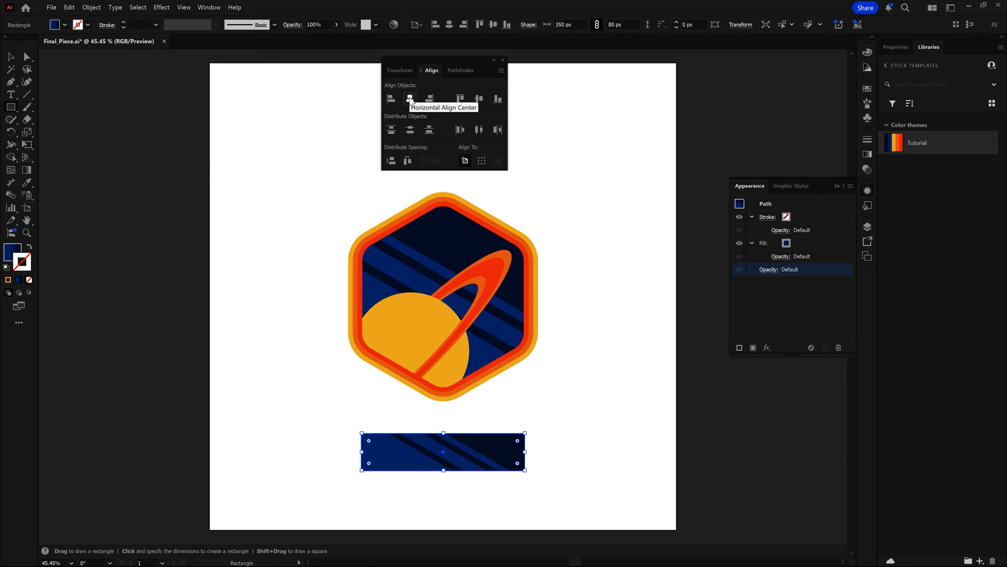
click(503, 62)
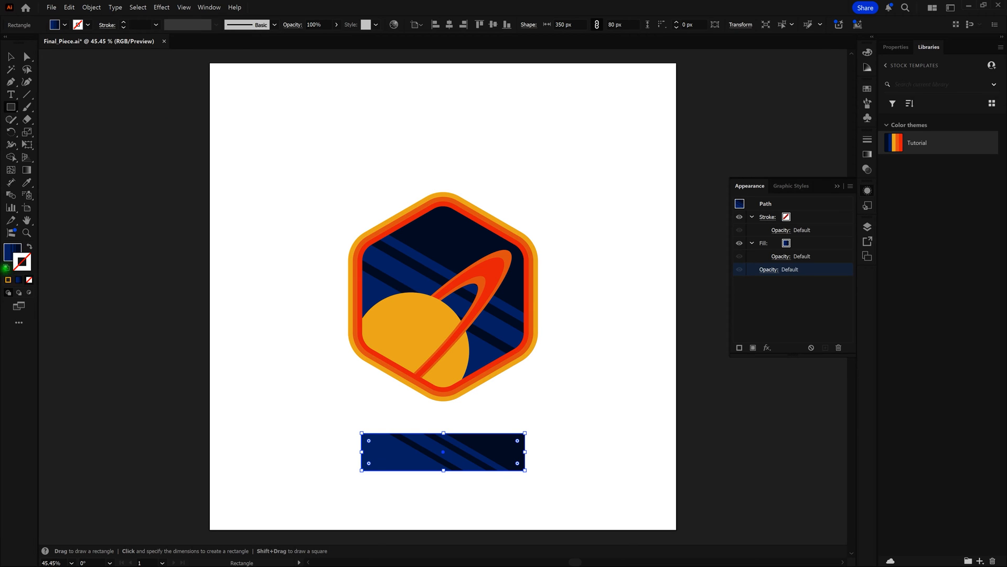
Reset the rectangle to the default fill and stroke, and fill it with the darkest navy swatch from the badge's color group.
click(7, 267)
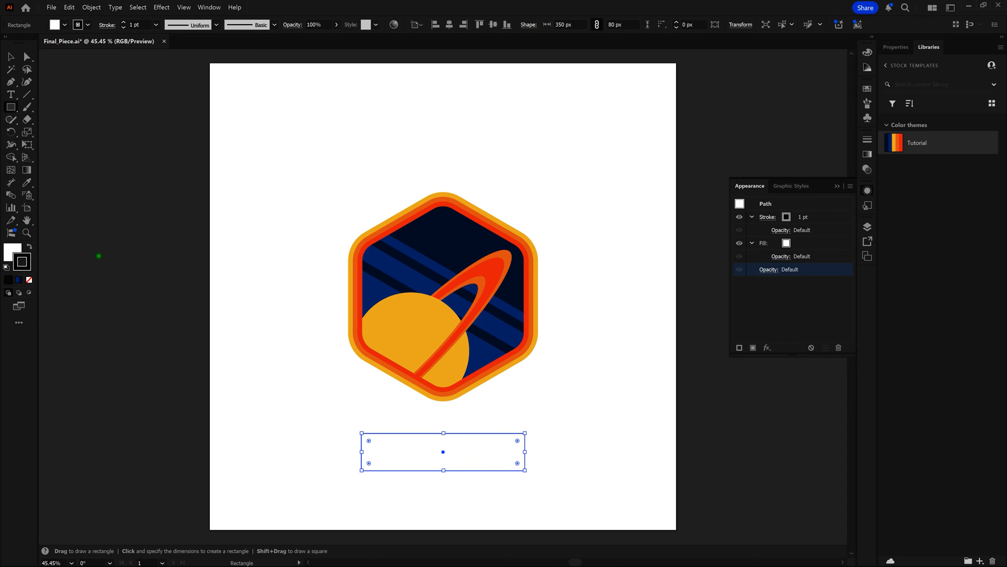
click(785, 244)
click(785, 244)
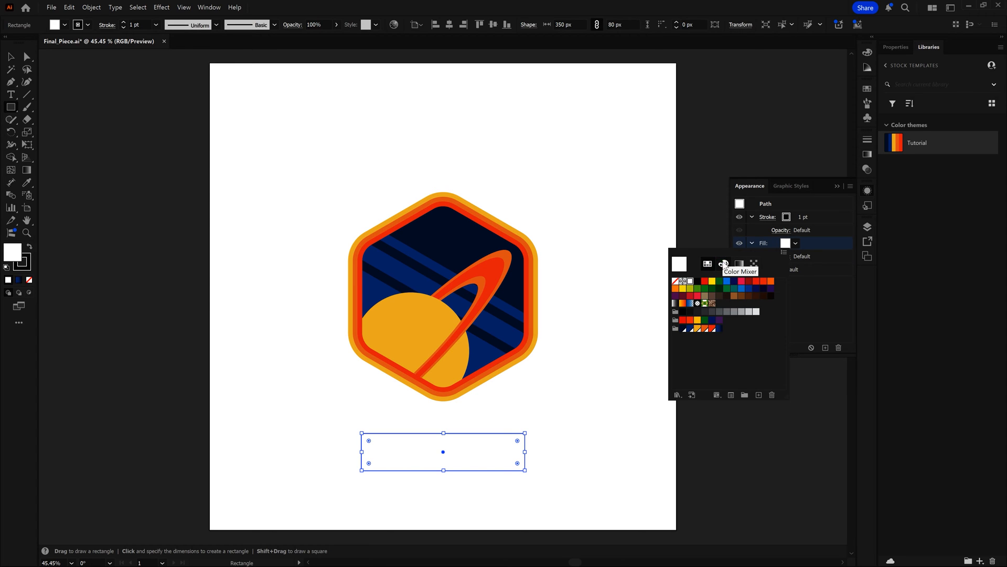
click(723, 263)
click(738, 263)
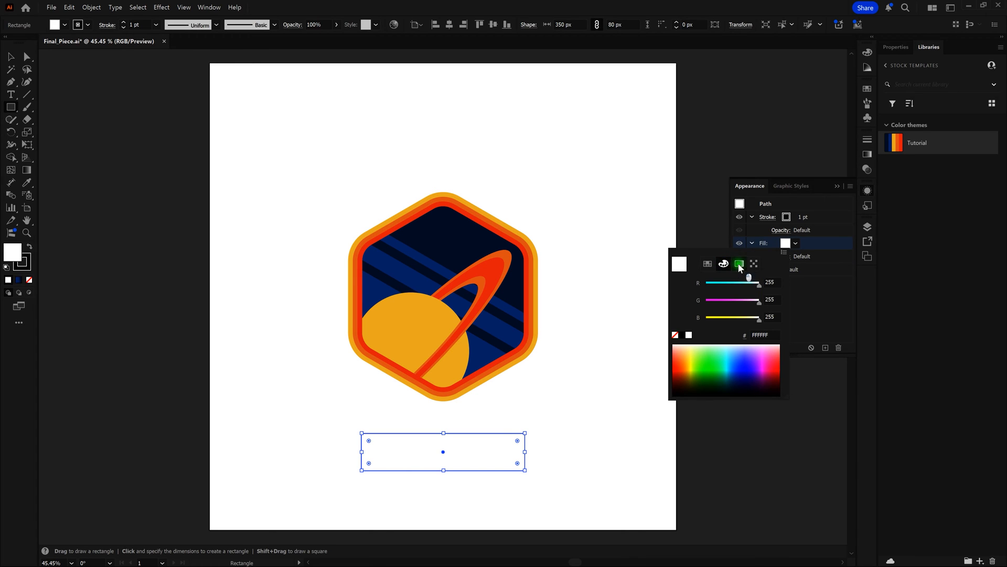
click(708, 264)
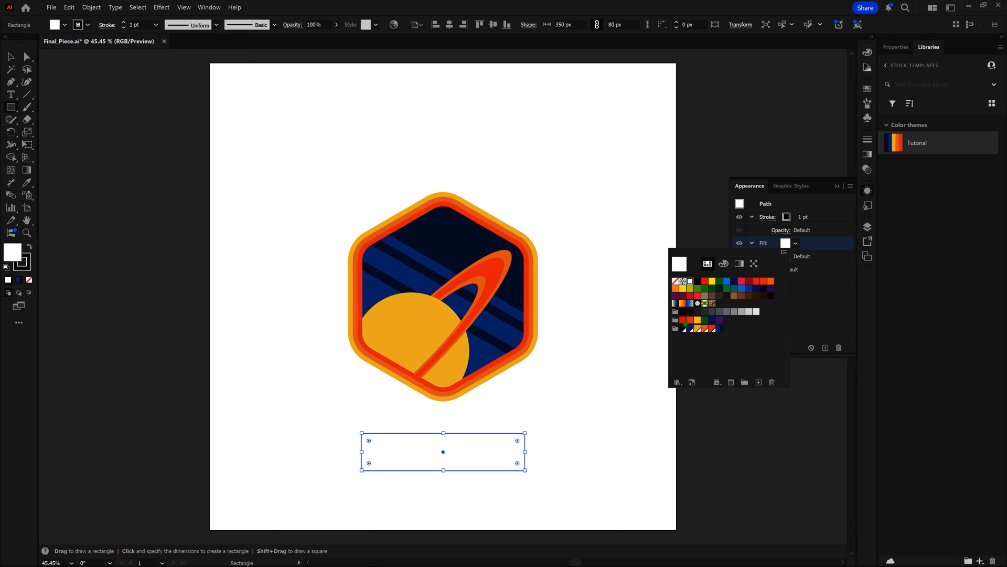
click(684, 329)
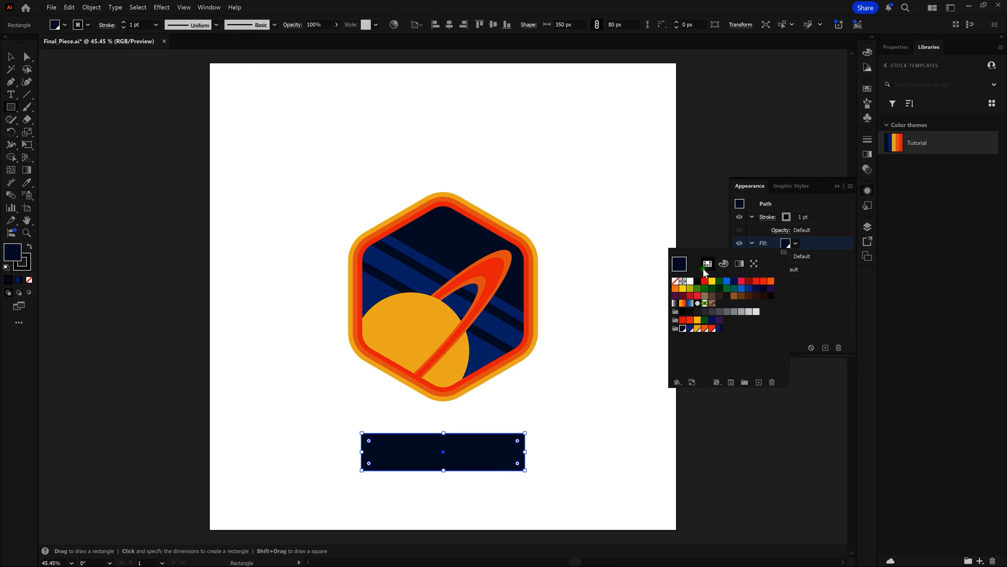
click(705, 232)
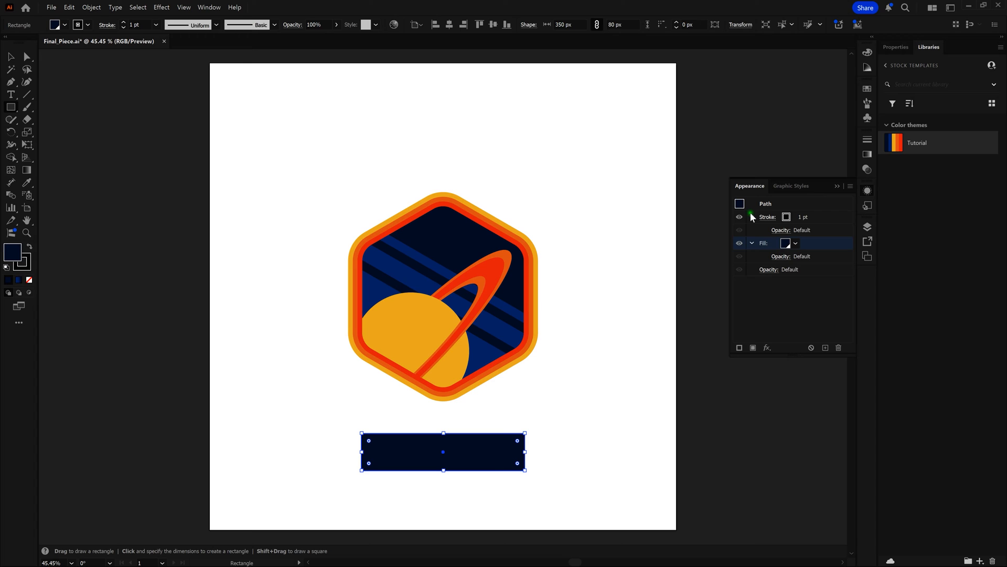
Give the rectangle a Light Orange stroke with a weight of 10 pt.
click(786, 218)
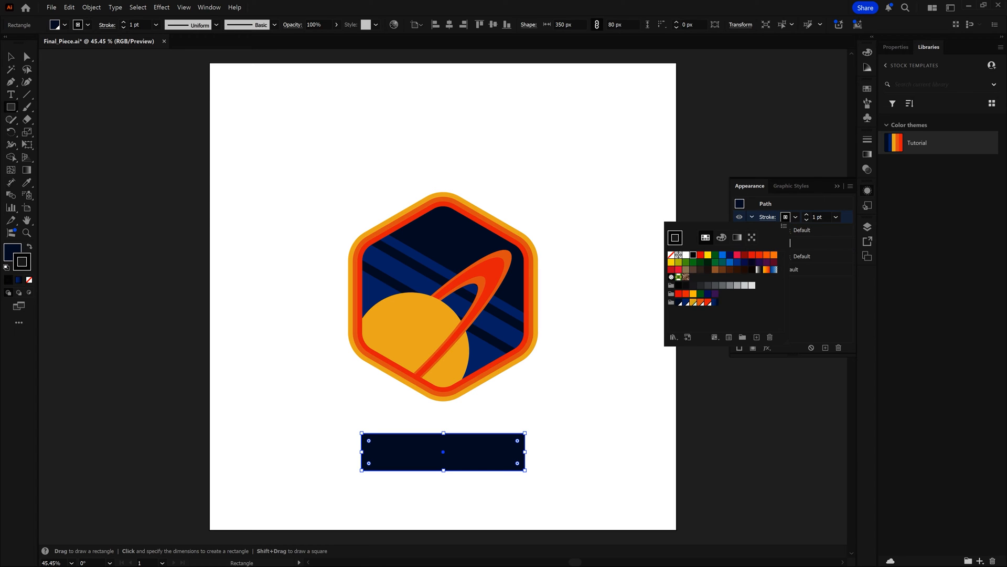
click(694, 302)
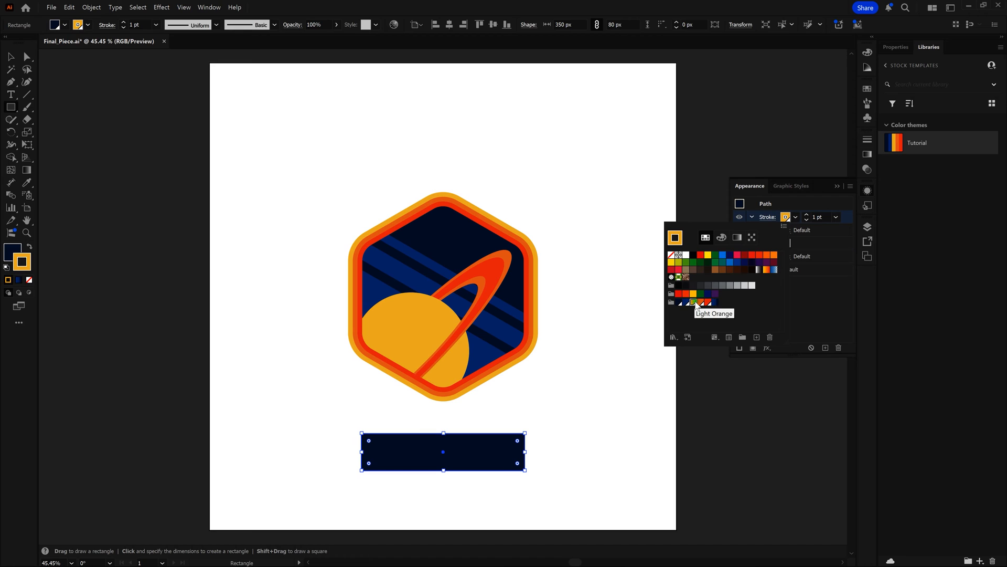
click(701, 213)
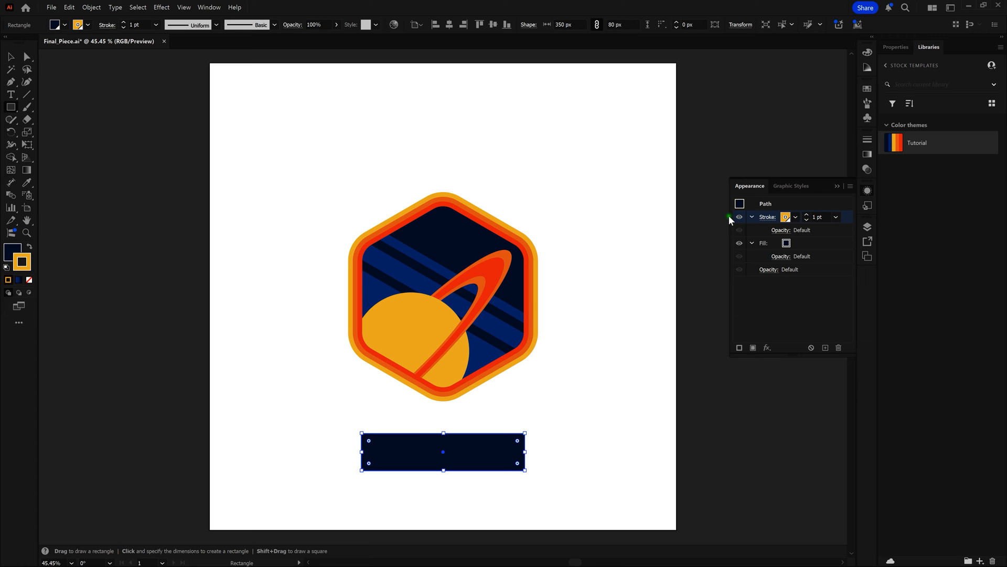
click(807, 214)
click(807, 214)
click(807, 214)
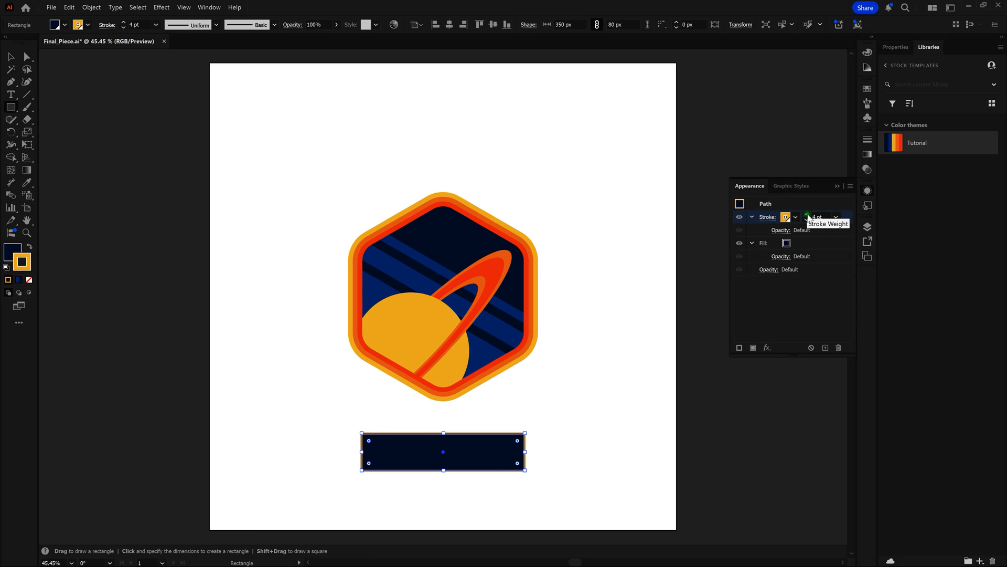
click(815, 216)
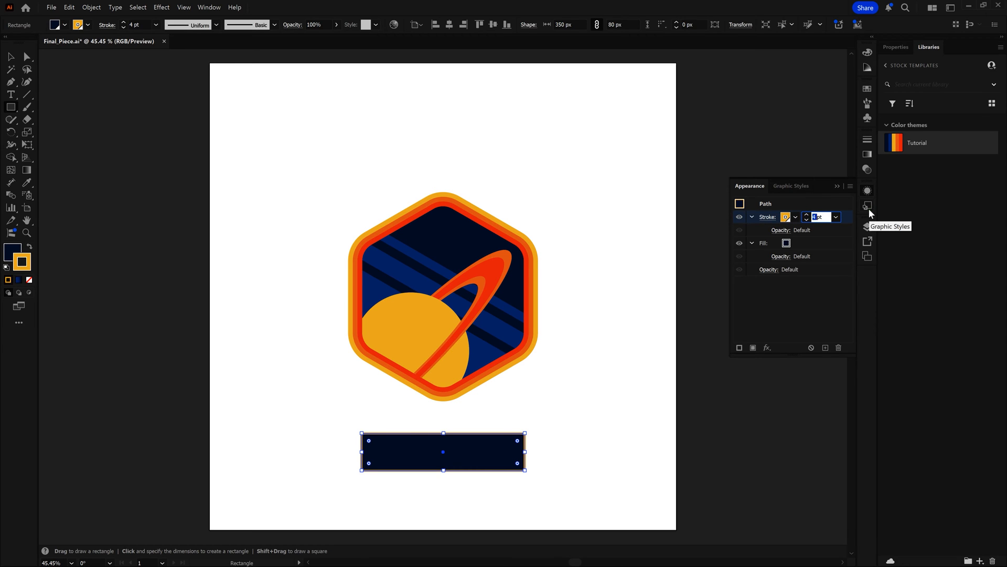
text(10)
key(Return)
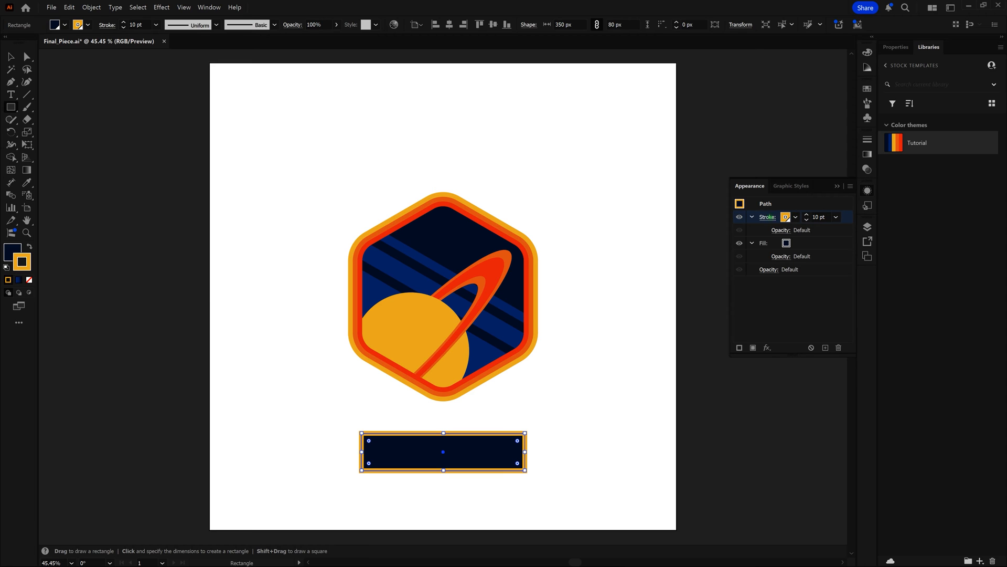
Align the rectangle's stroke to the inside of its path and deselect the rectangle.
click(768, 217)
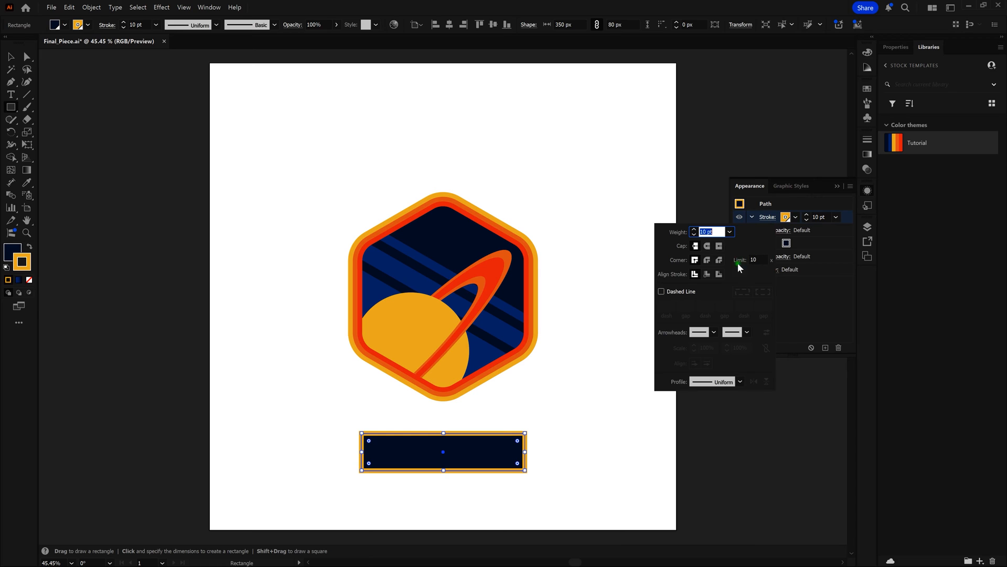
click(707, 274)
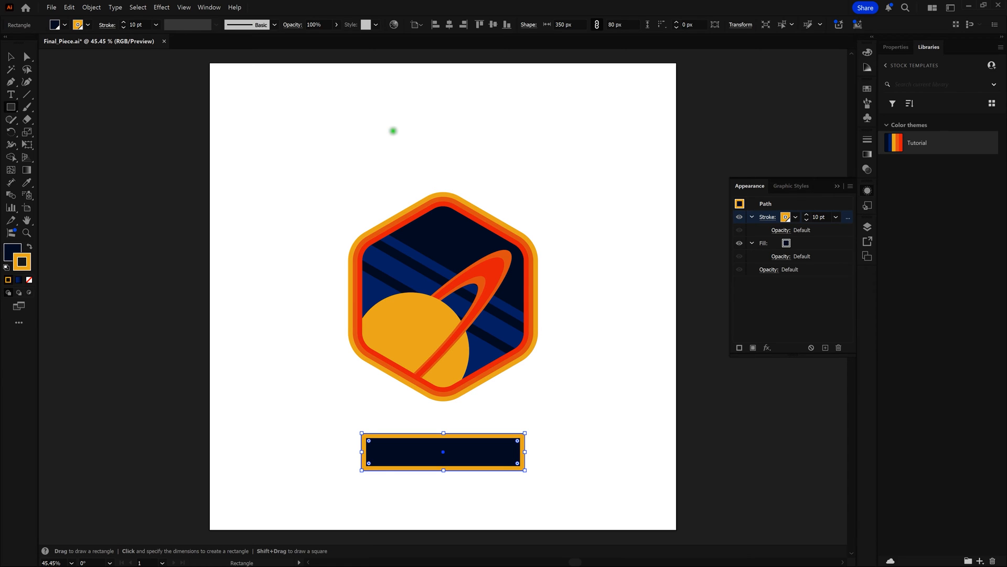
click(11, 57)
click(266, 366)
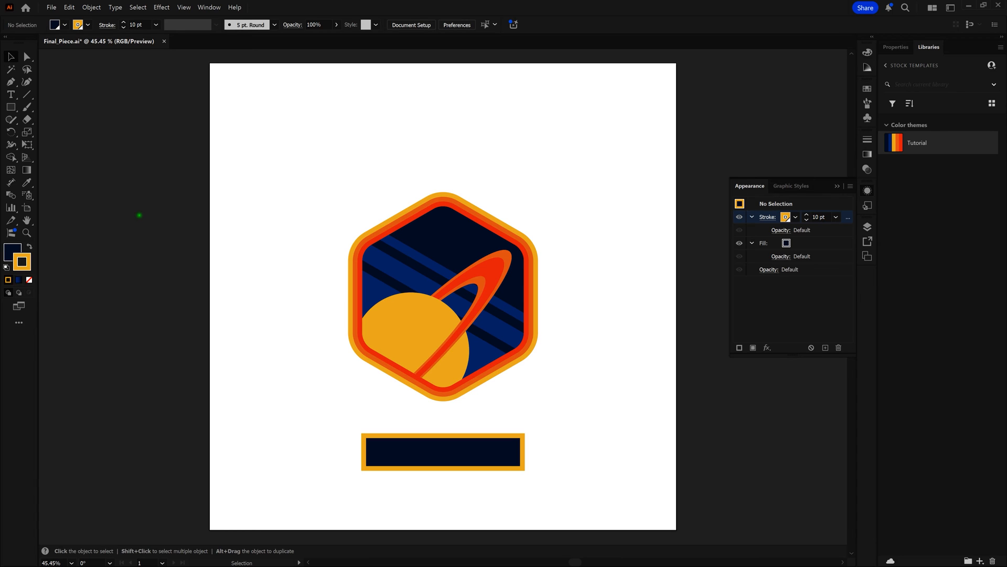
Add the point text "Space Team" between the badge and the rectangle.
key(t)
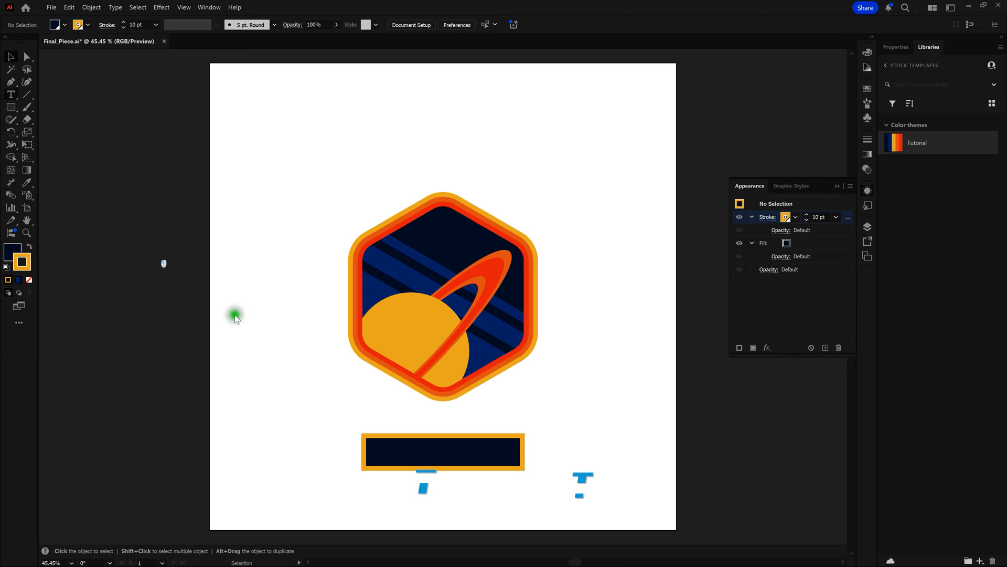
click(443, 421)
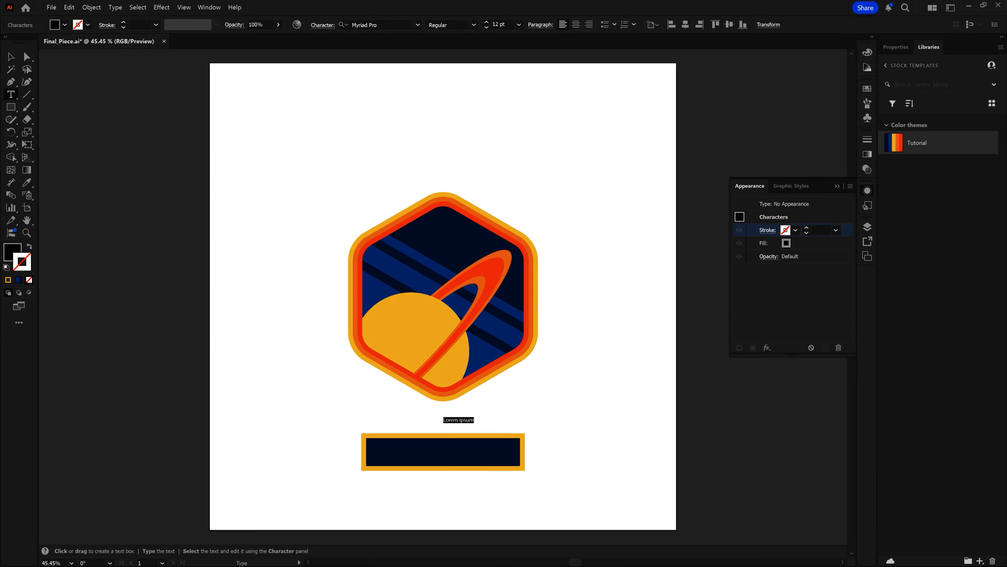
key(ctrl+plus)
key(ctrl+plus)
key(ctrl+plus)
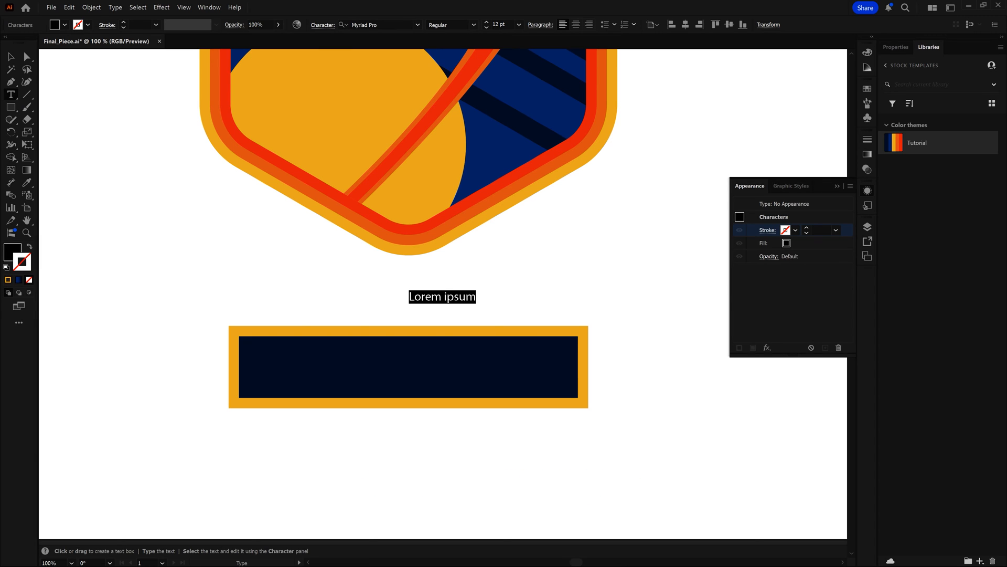
text(Space Team)
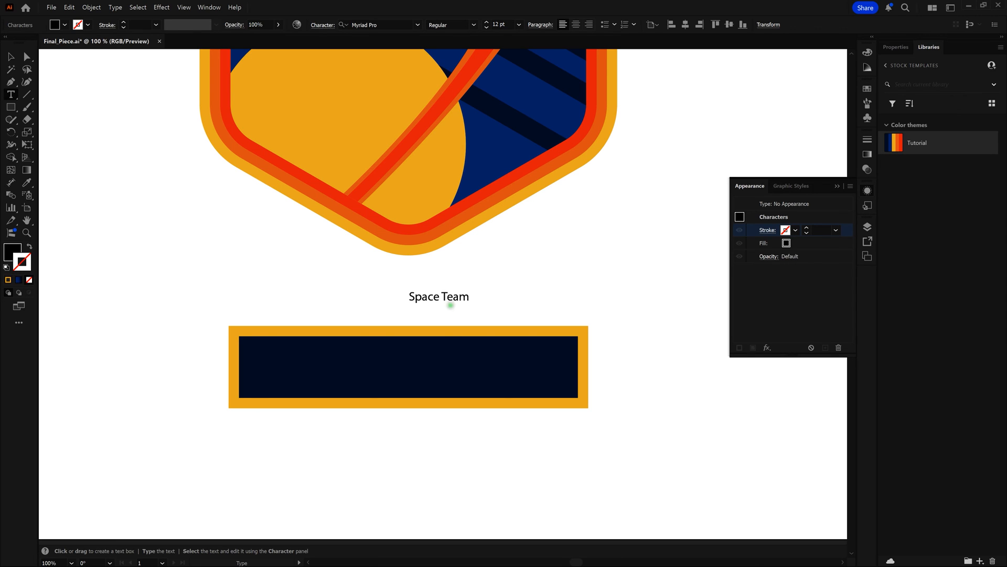
Change the font of the whole "Space Team" text to Peace Sans.
triple_click(452, 299)
key(ctrl+a)
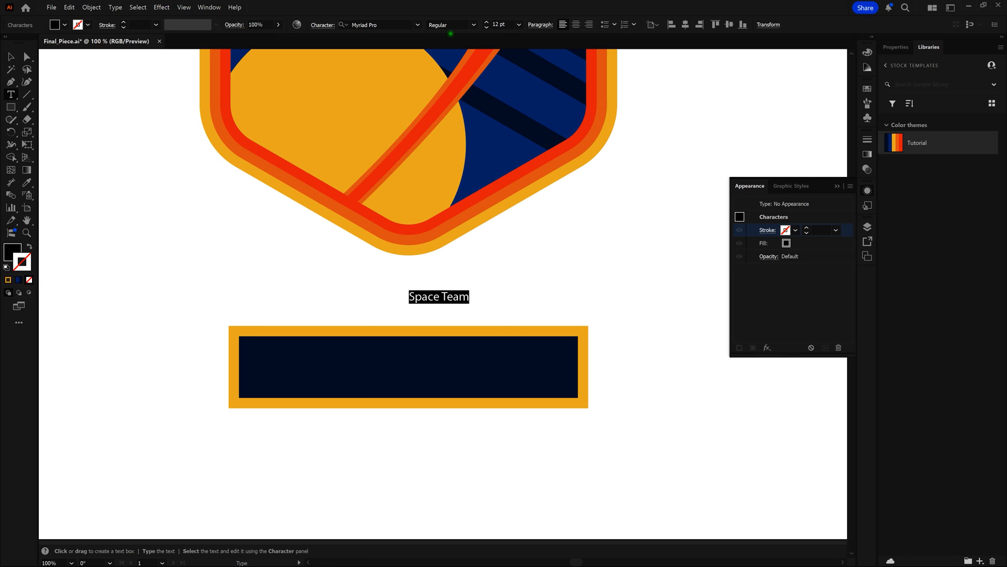
click(414, 25)
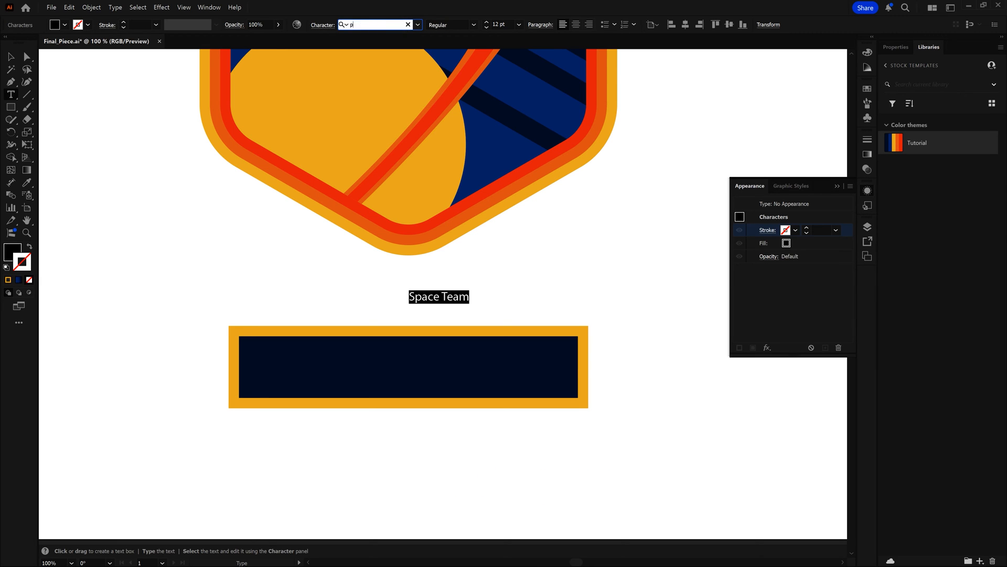
text(peace)
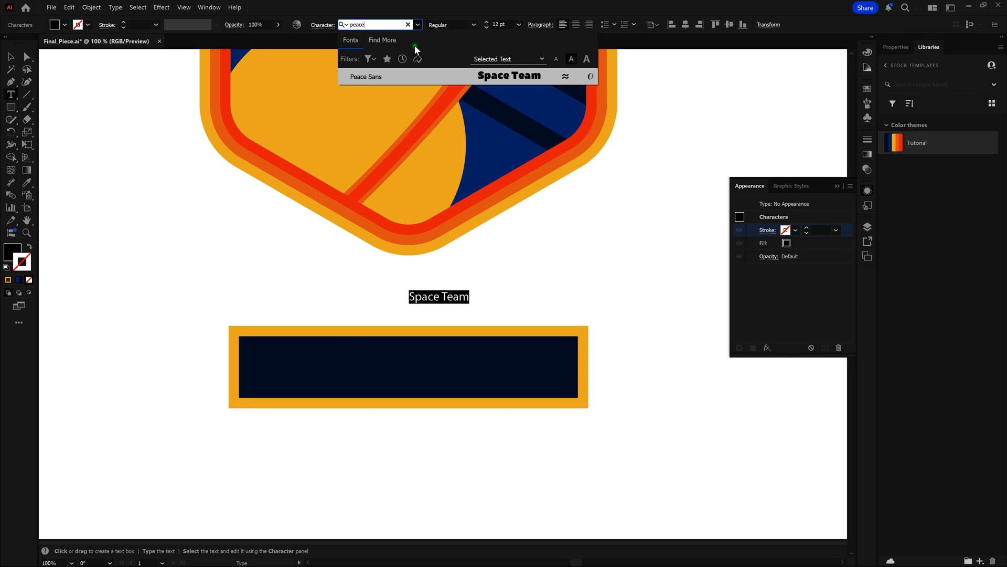
click(409, 77)
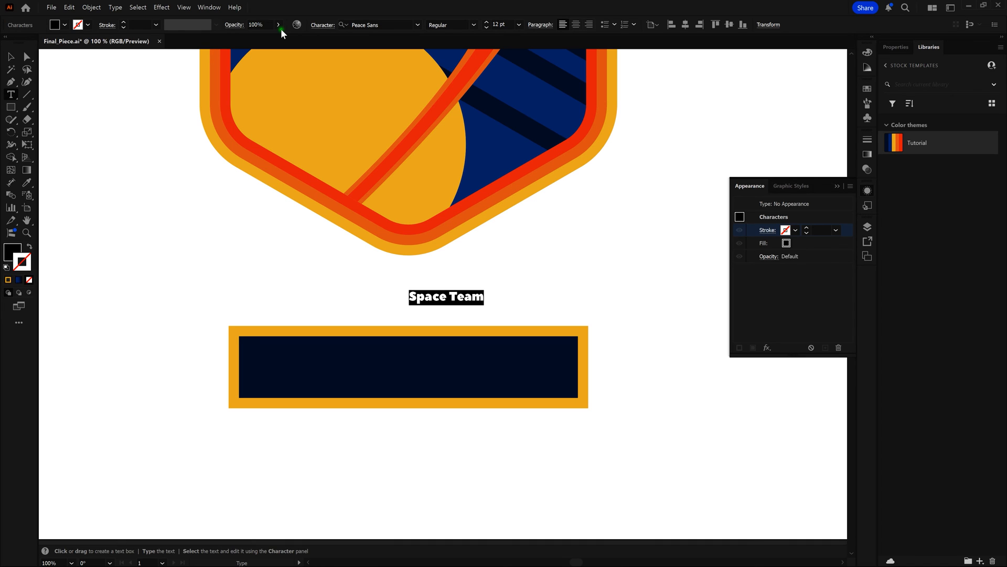
Set the font size of the "Space Team" text to 42 pt.
click(210, 7)
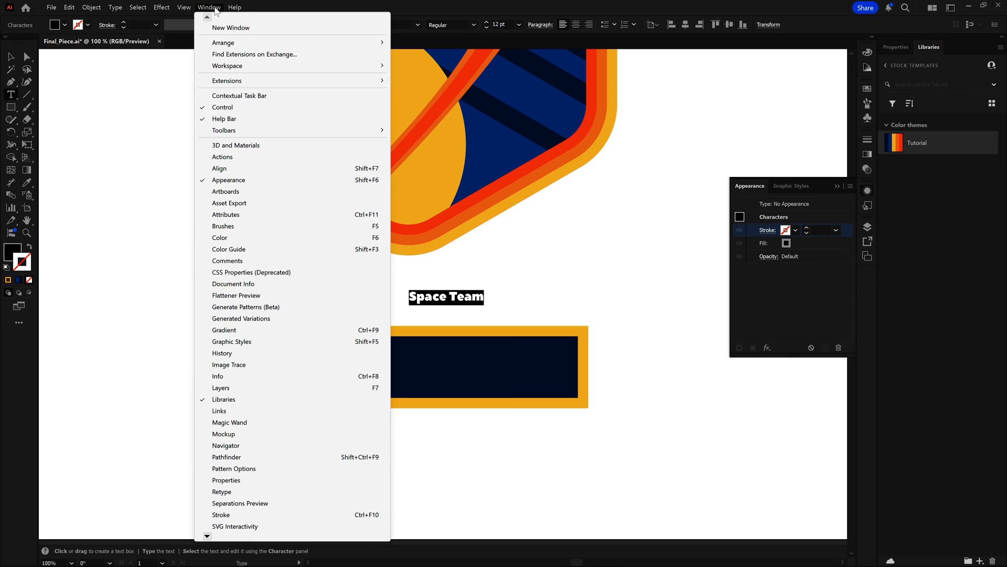
click(266, 6)
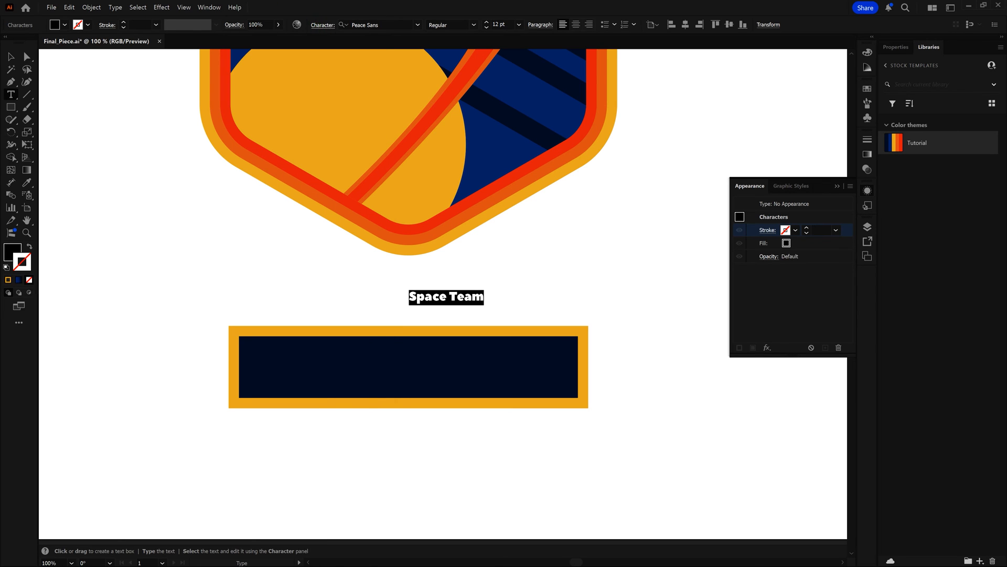
click(323, 25)
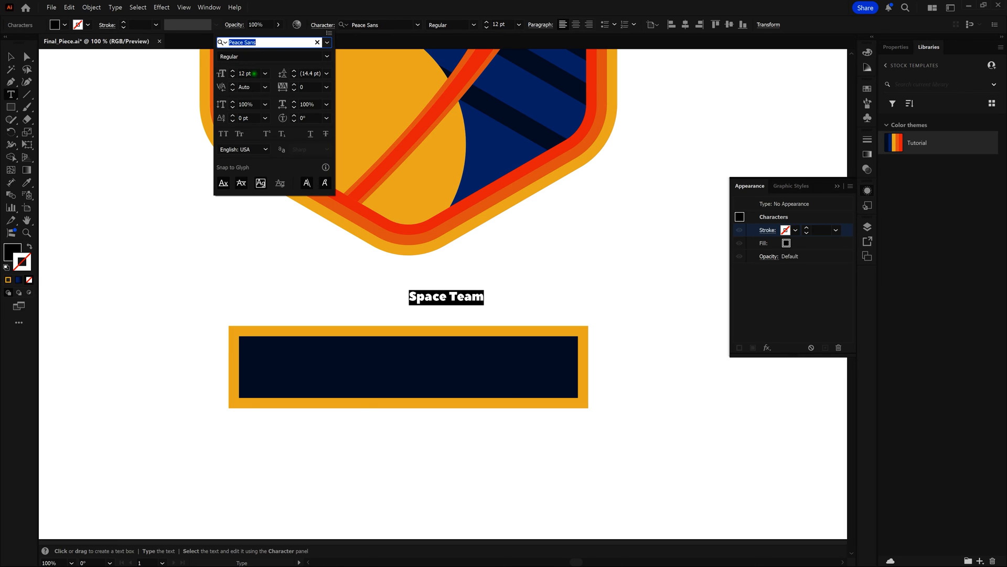
click(250, 74)
text(42)
key(Tab)
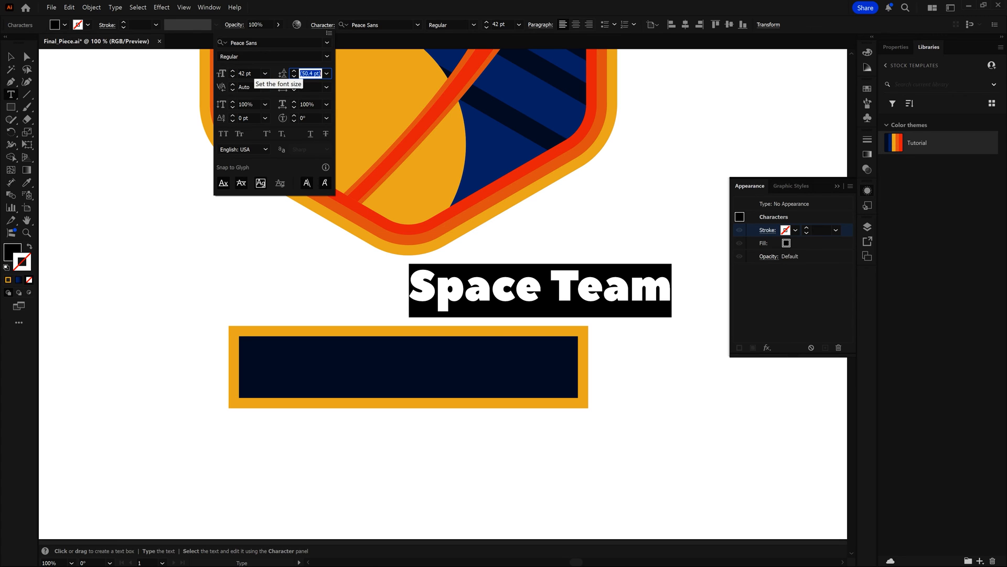
Apply All Caps to the "Space Team" text and center-align its paragraph.
click(223, 135)
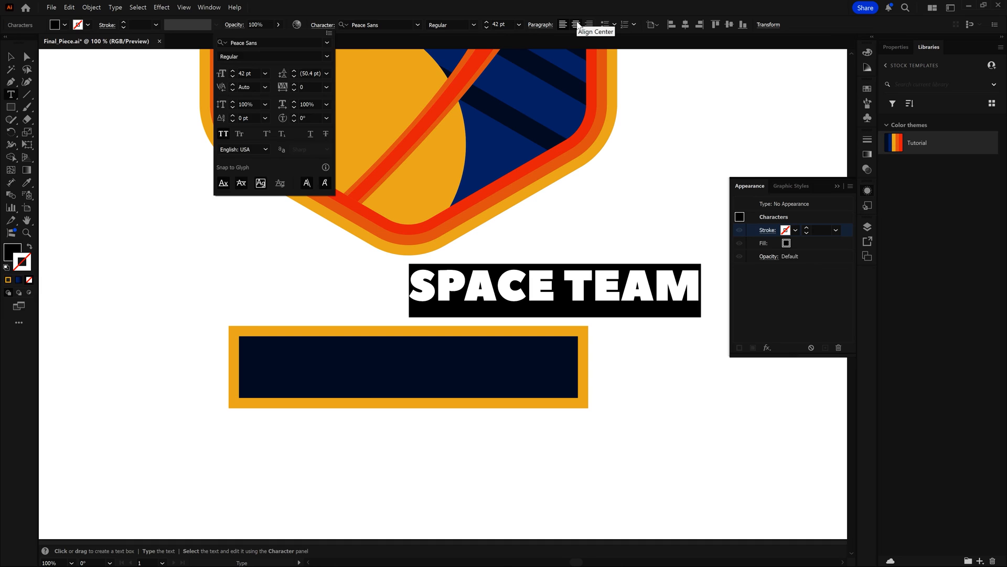
click(577, 25)
click(578, 25)
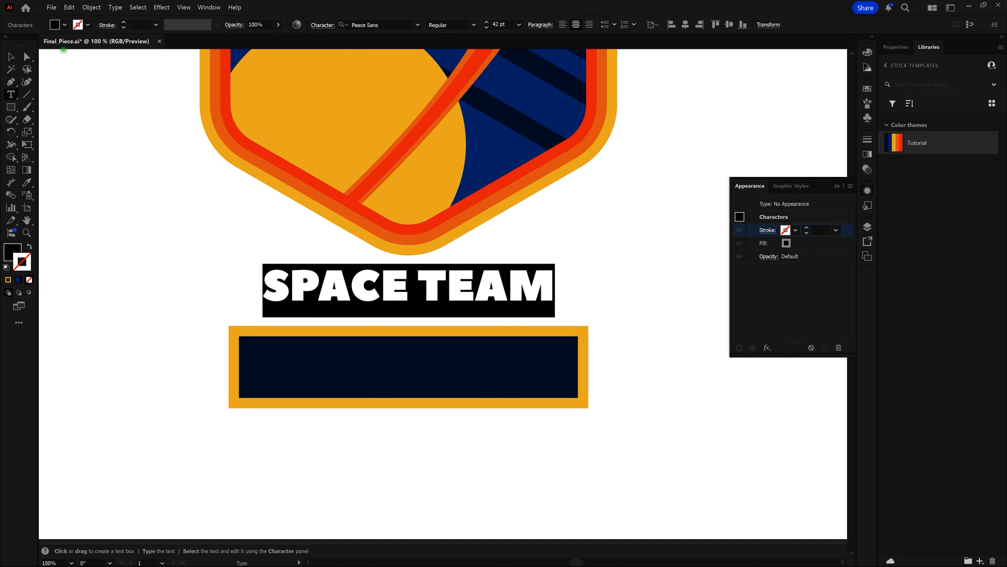
Move the "Space Team" text straight down into the middle of the navy rectangle and deselect it.
click(8, 56)
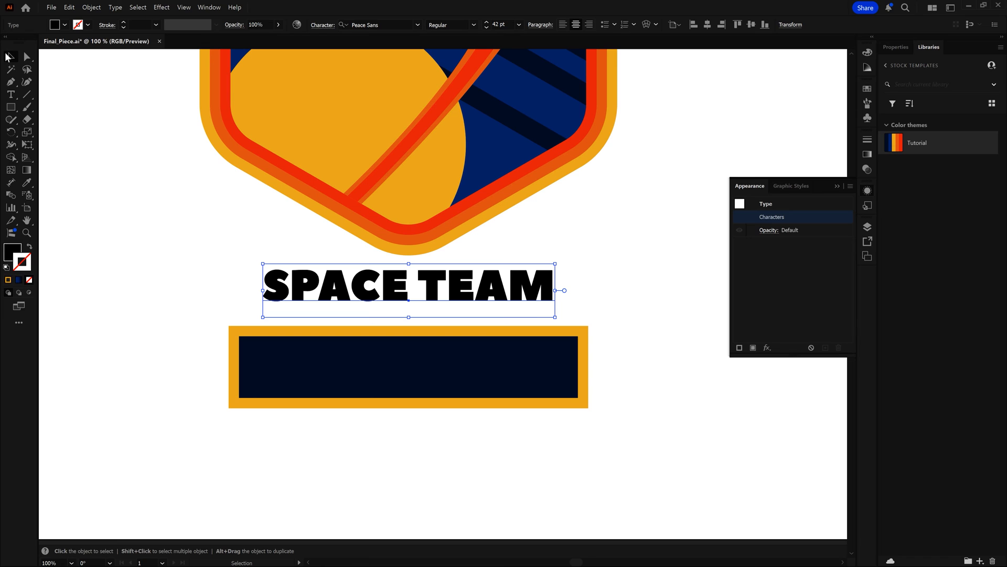
key(shift+Down)
key(shift+Down)
key(shift+Down)
key(shift+Down)
key(shift+Down)
key(shift+Down)
key(shift+Down)
key(shift+Down)
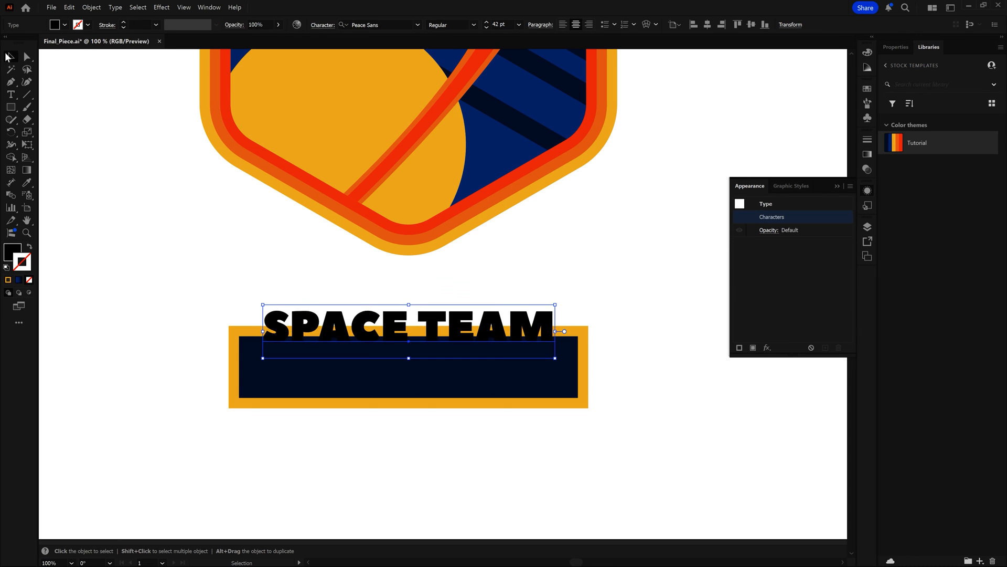
key(Down)
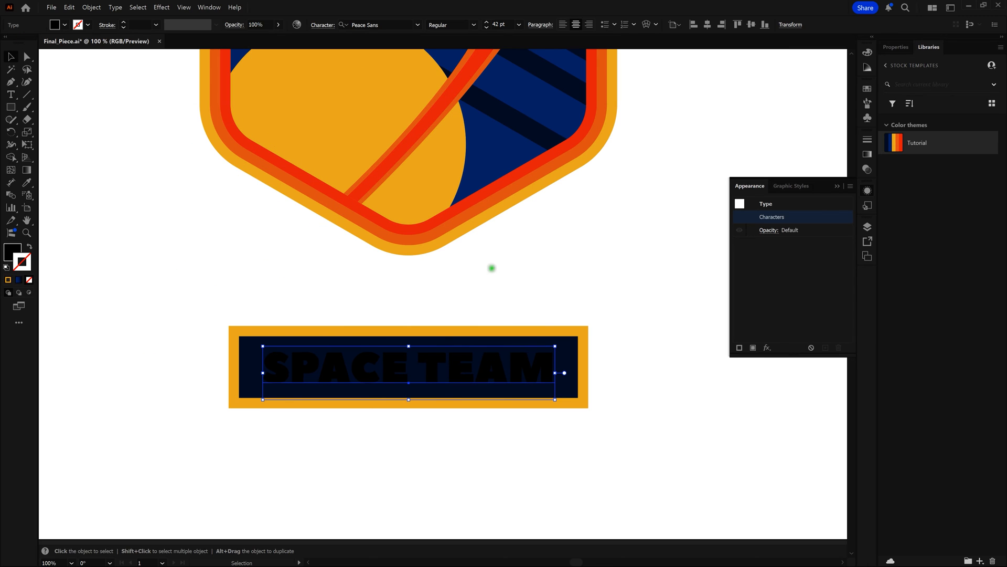
click(638, 298)
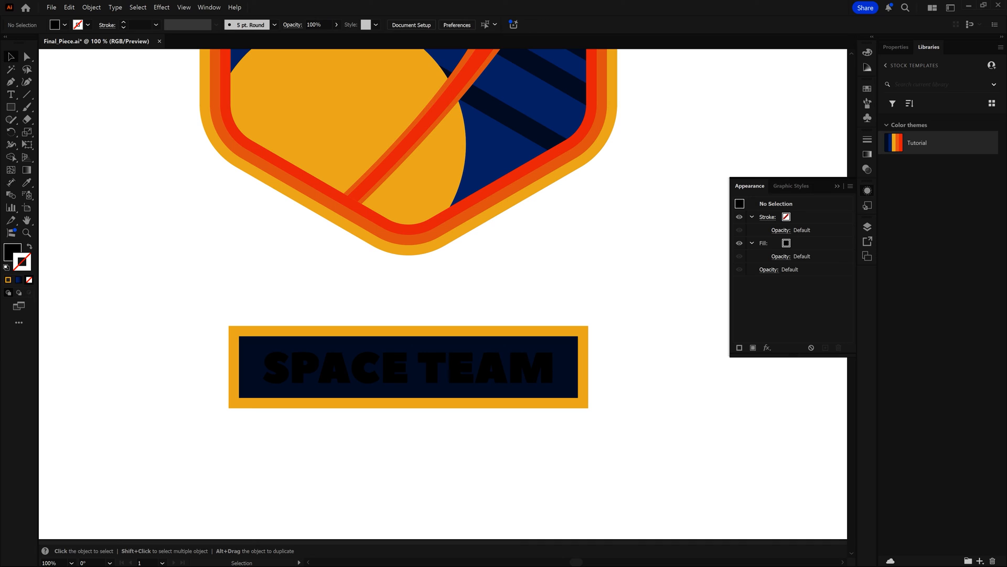
click(637, 305)
Add a new fill to the "Space Team" text object and color it white.
click(546, 367)
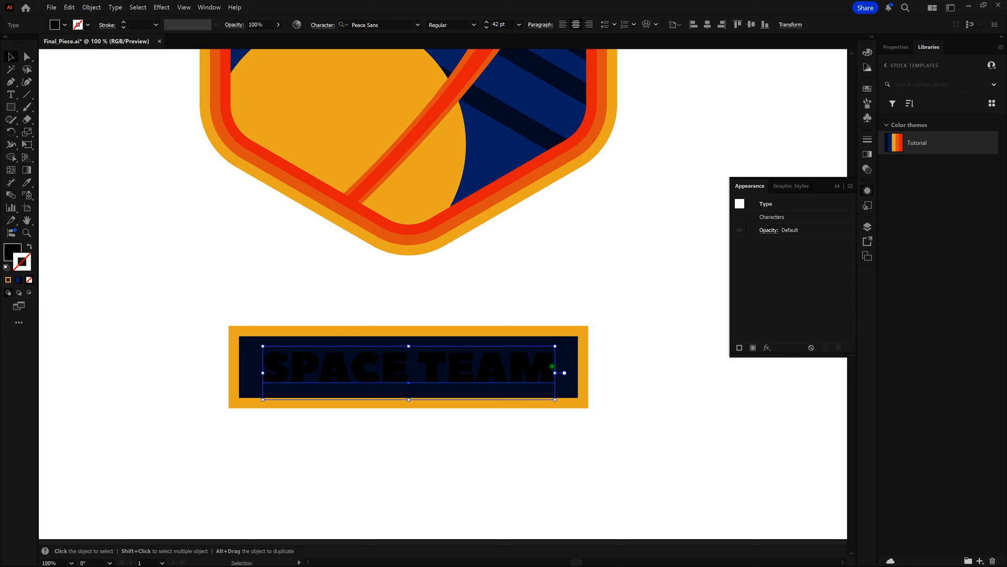
click(753, 347)
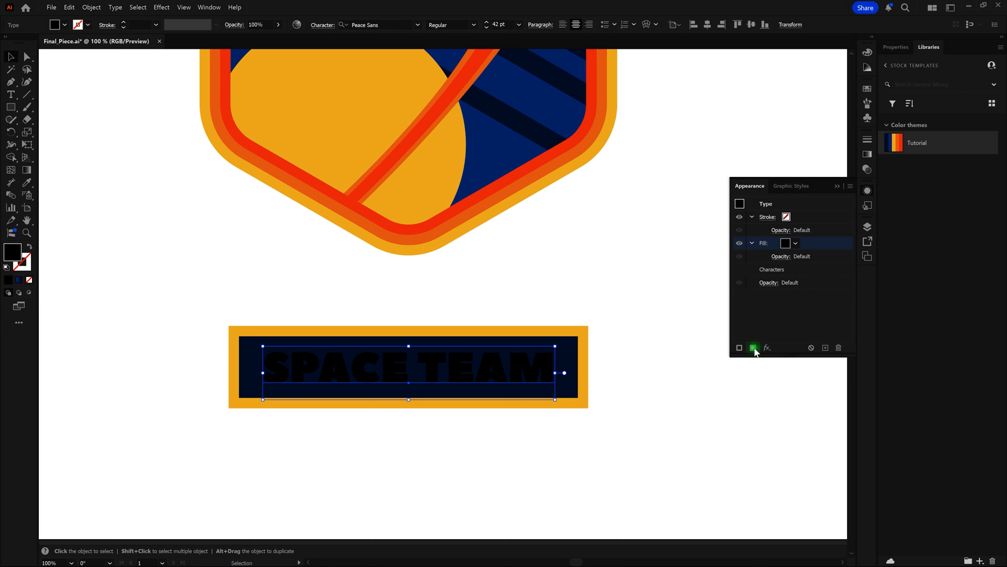
click(786, 245)
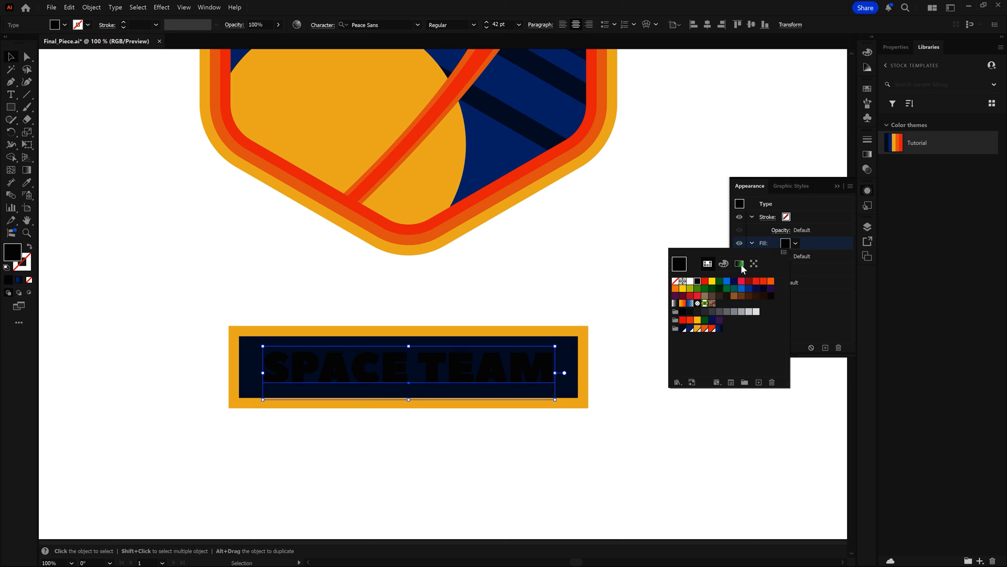
click(690, 281)
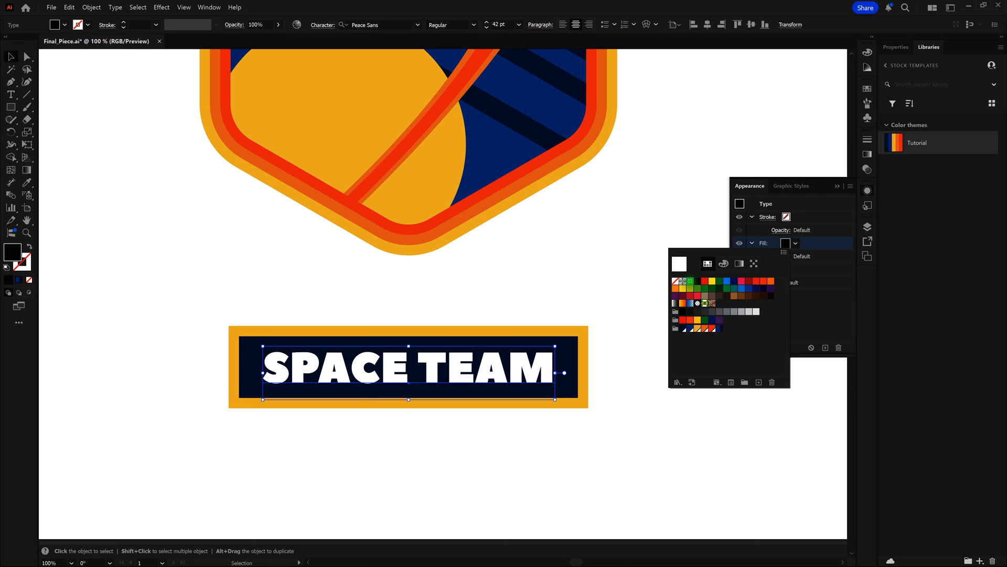
click(705, 228)
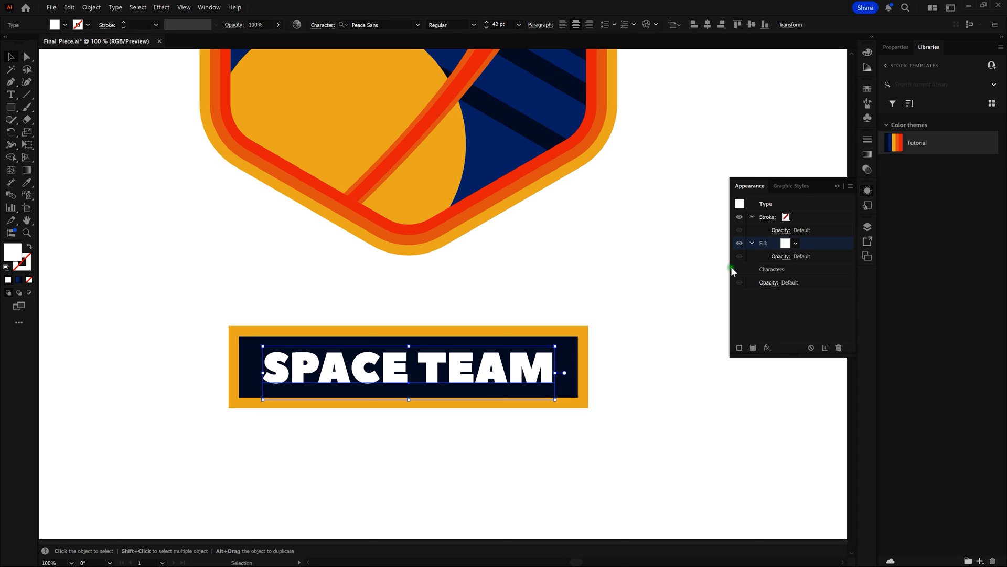
Add a second fill to the text object and set the lower fill to Dark Orange.
click(753, 347)
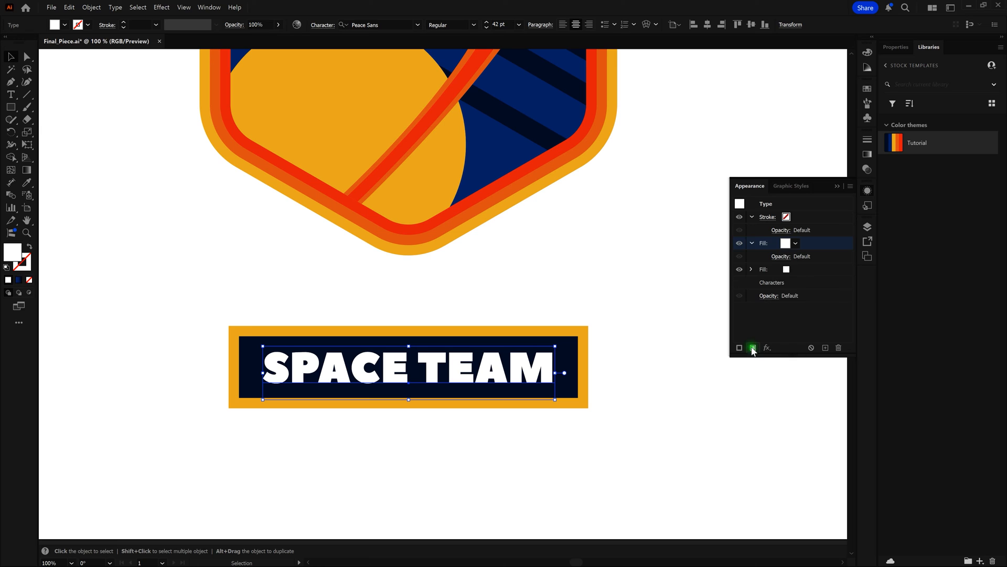
click(787, 269)
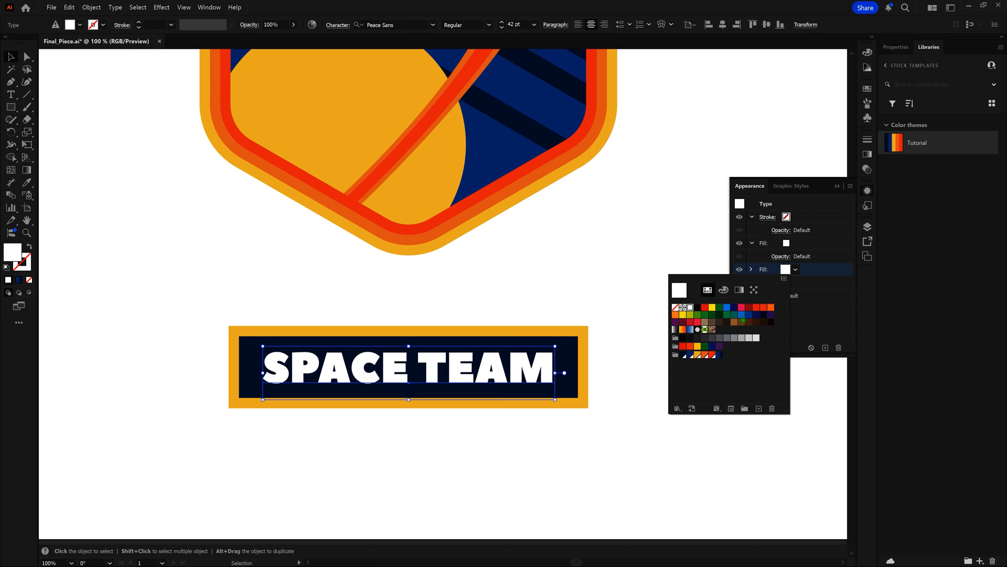
click(712, 355)
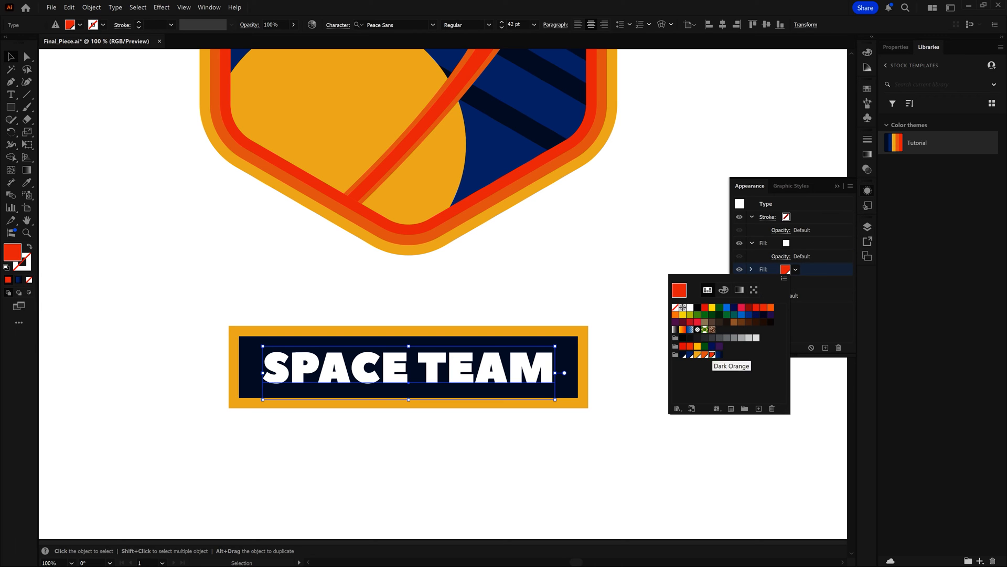
click(708, 263)
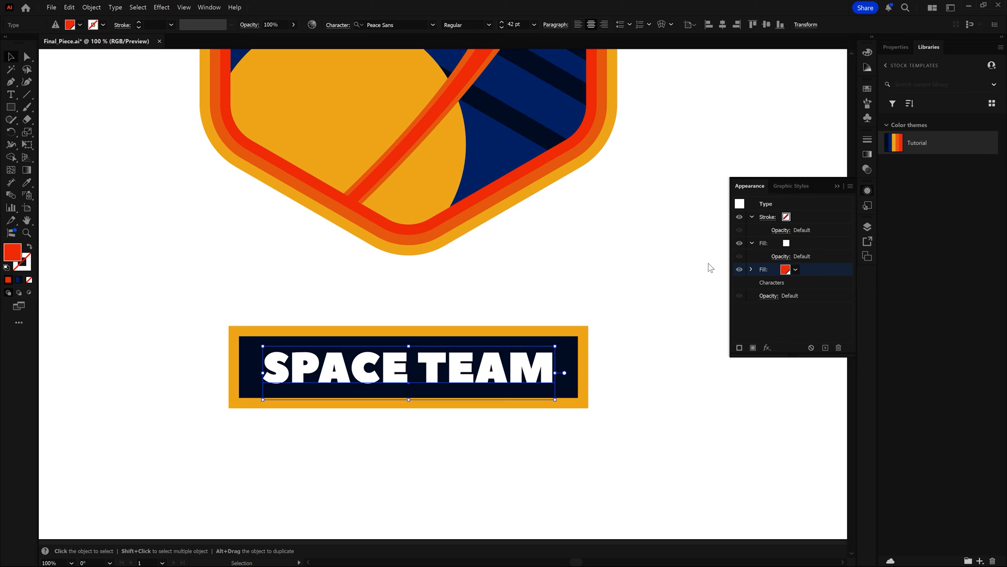
Apply a Transform effect to the text's Dark Orange fill, moving it 2 px horizontally and 2 px vertically, and deselect the text.
click(803, 269)
mouse_move(815, 268)
mouse_down()
mouse_move(823, 278)
mouse_move(818, 234)
mouse_move(817, 271)
mouse_up()
click(822, 243)
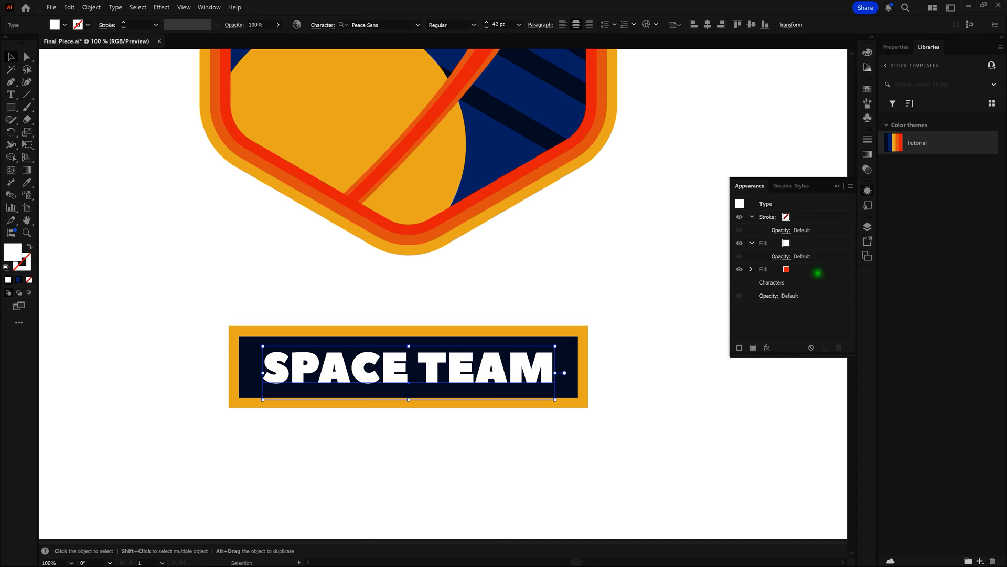
click(818, 273)
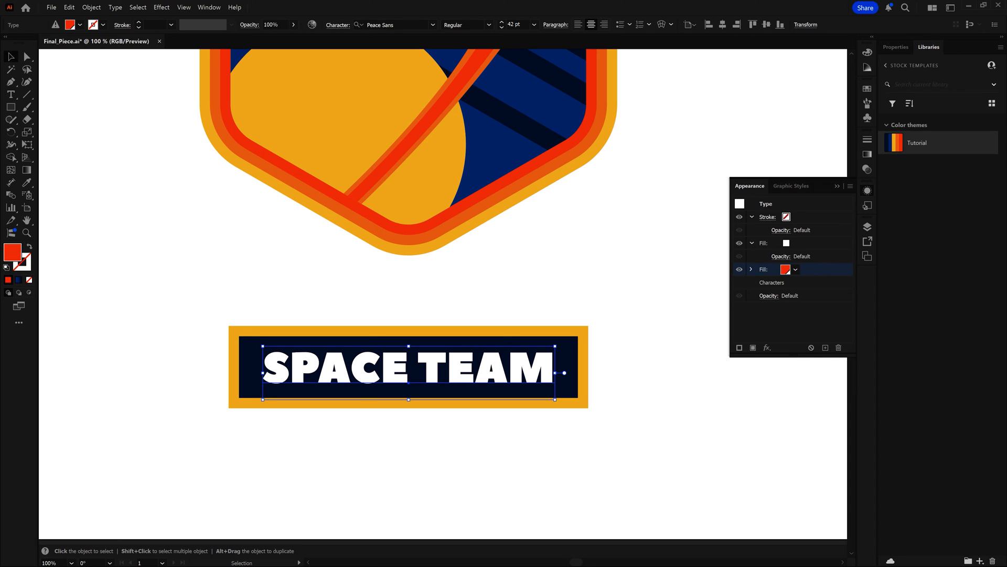
click(767, 348)
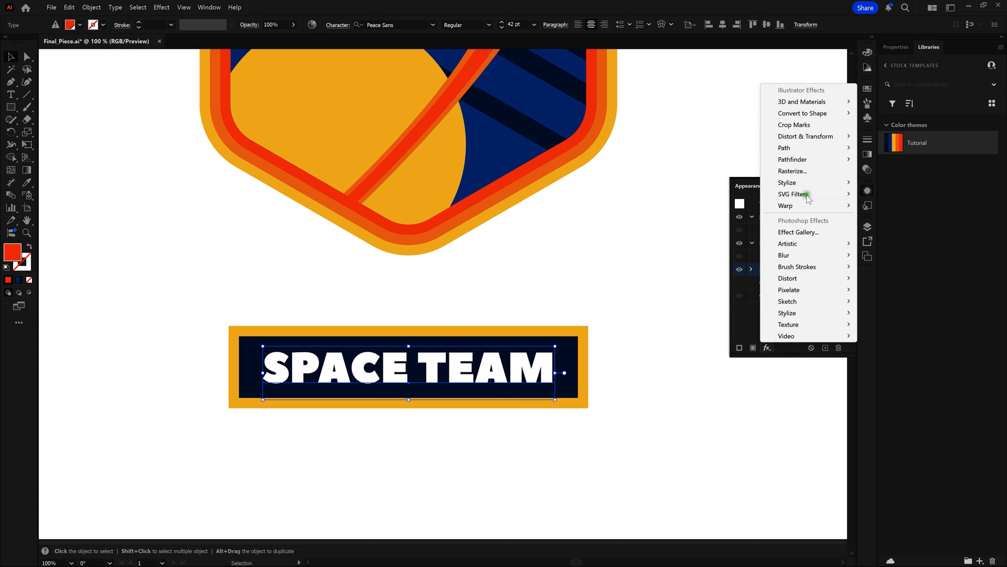
mouse_move(822, 137)
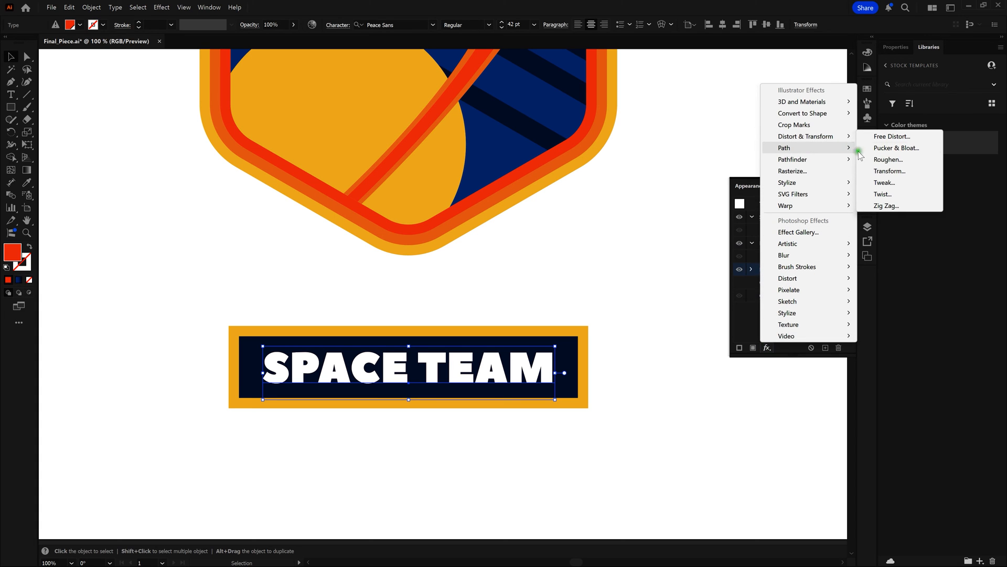
click(878, 168)
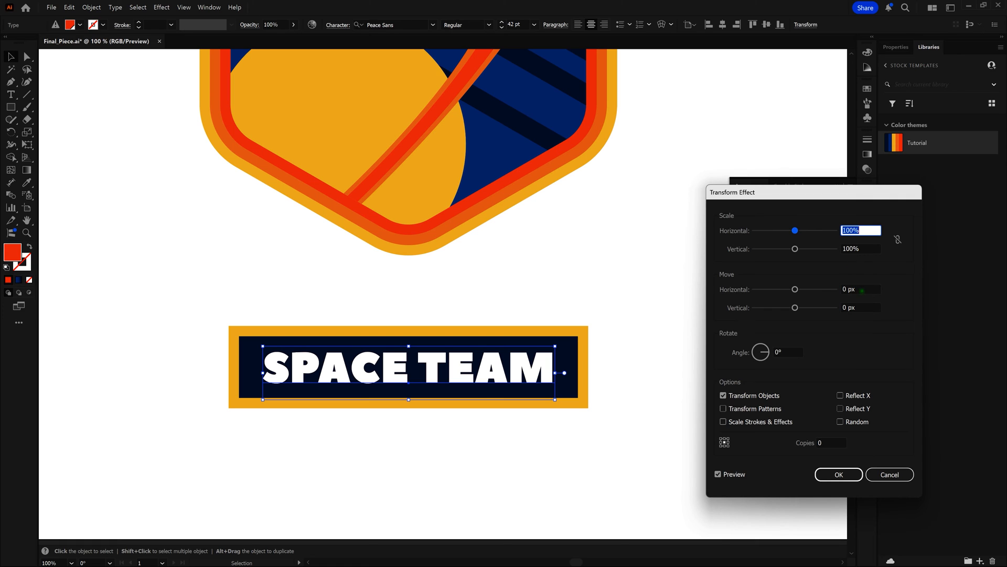
drag(862, 291, 842, 290)
text(2)
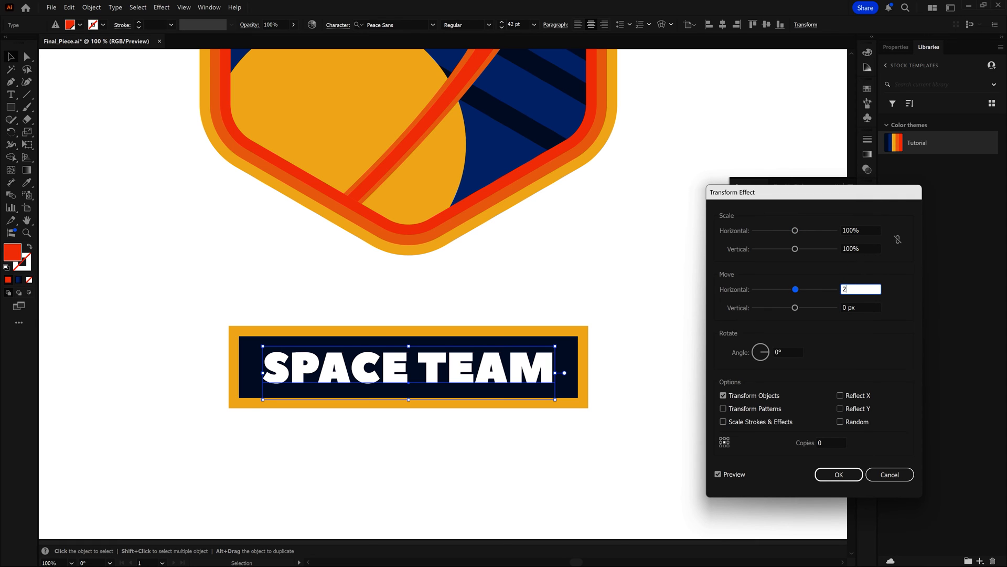
key(Tab)
text(2)
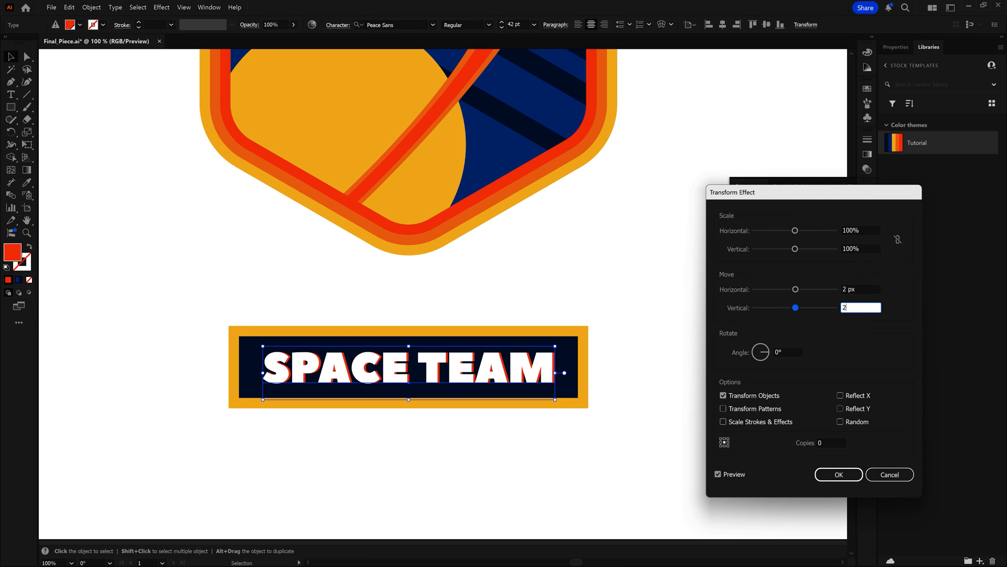
key(Tab)
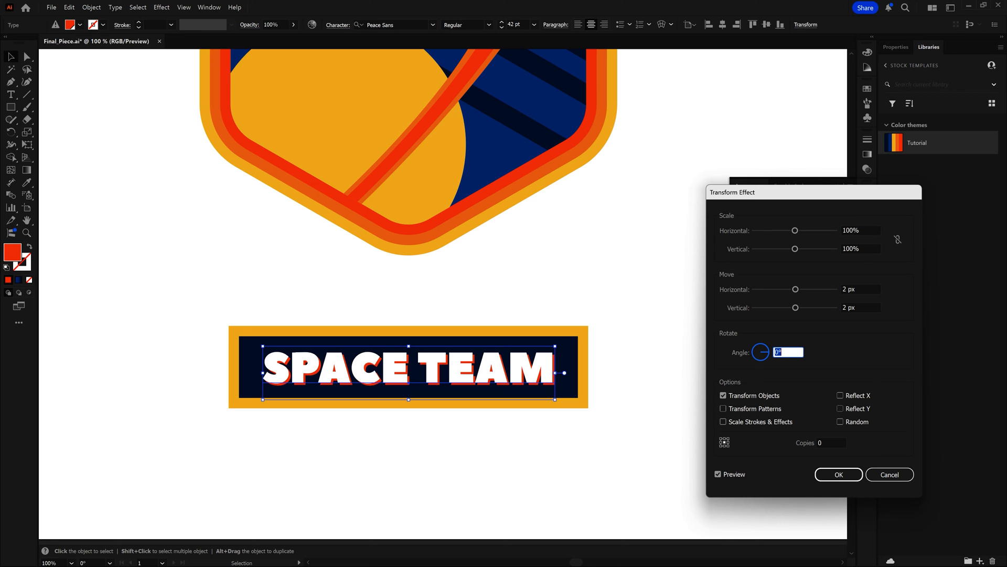
click(839, 474)
click(747, 433)
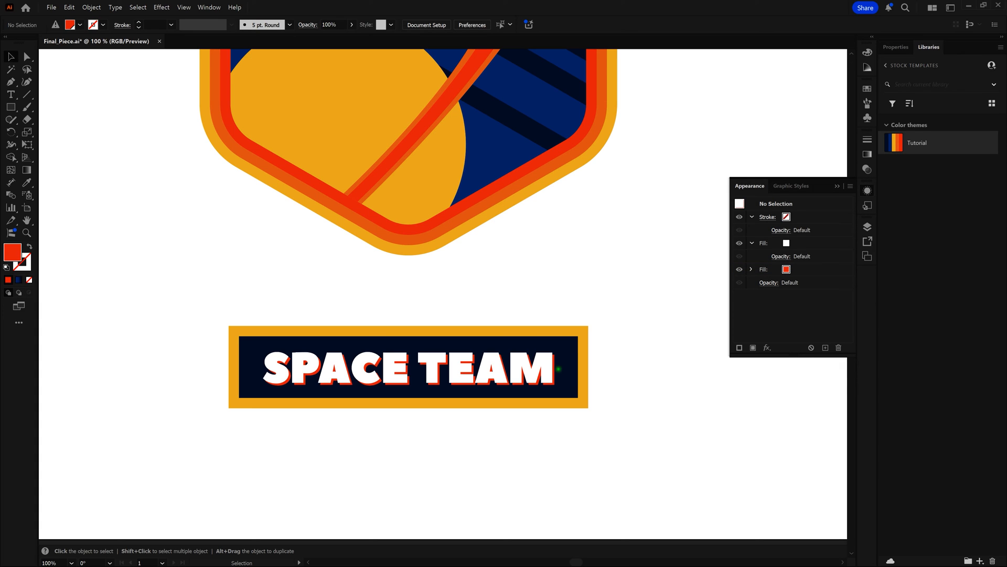
Reopen the Transform effect on the text's Dark Orange fill to review its settings, and close it with the values kept.
click(531, 367)
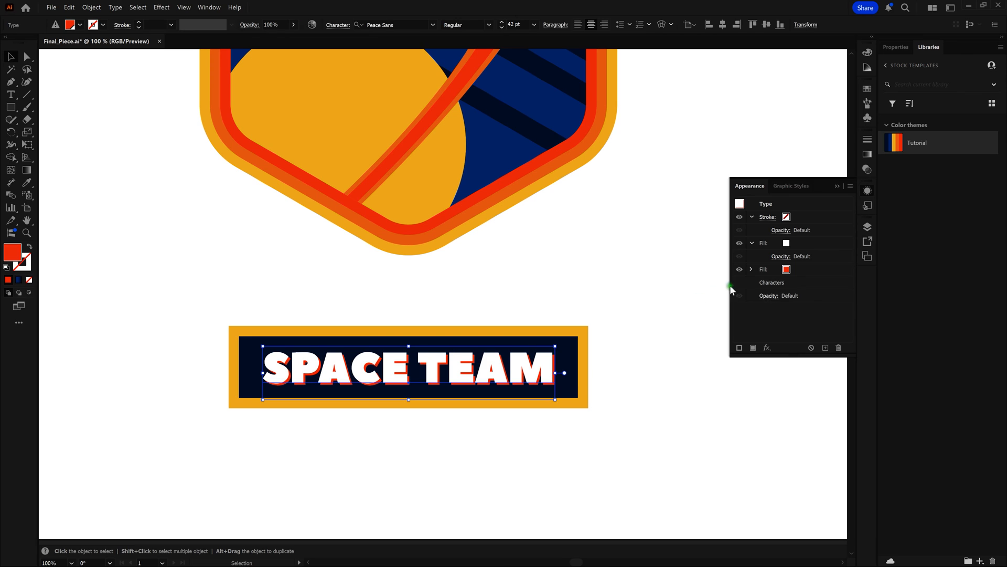
click(752, 269)
click(782, 283)
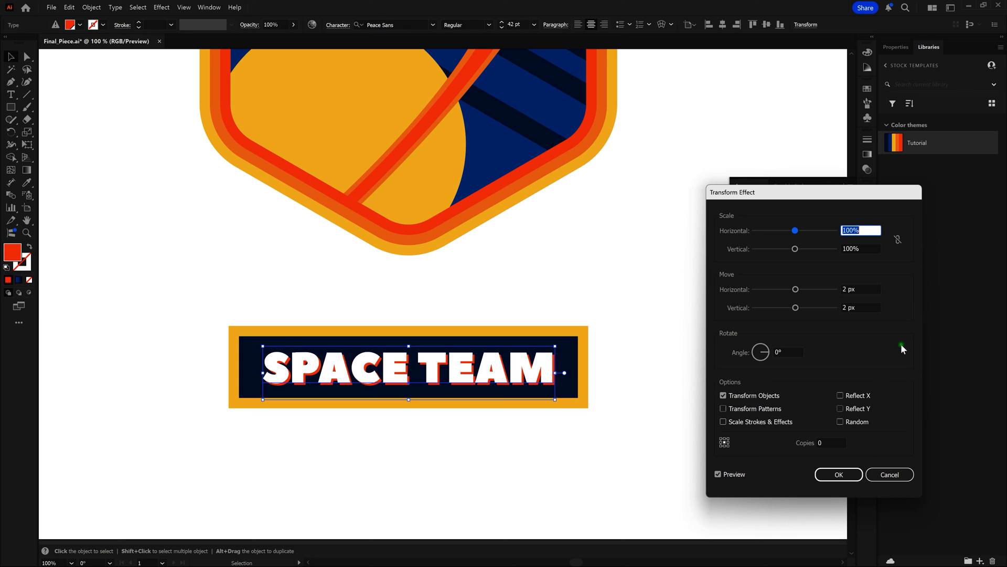
click(857, 474)
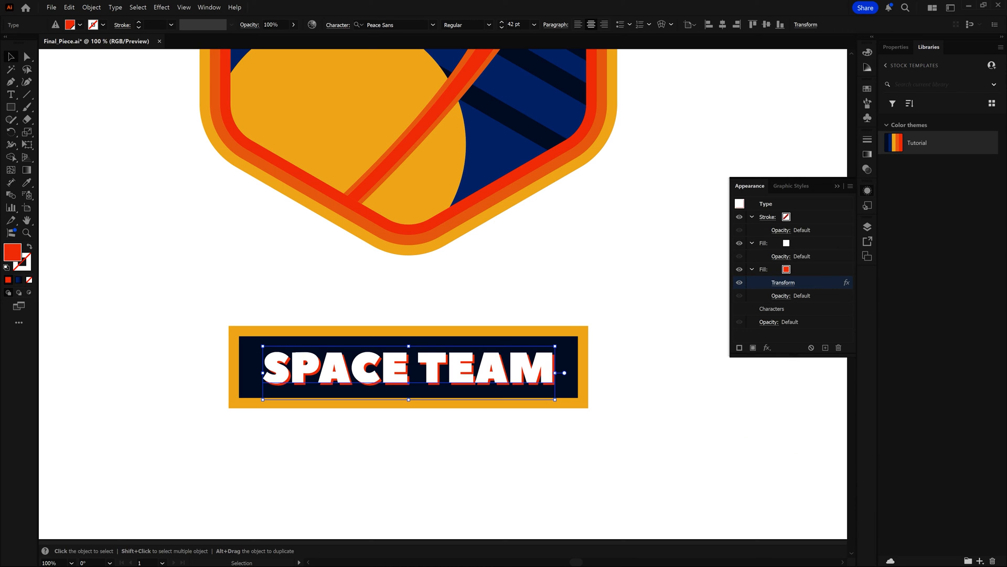
Select the nameplate rectangle and the "SPACE TEAM" text together.
click(706, 394)
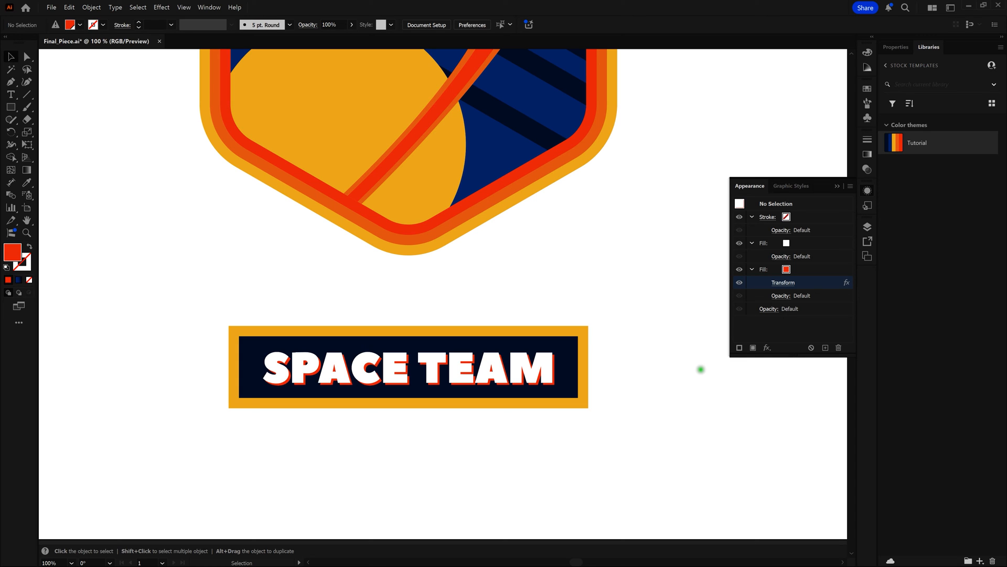
drag(645, 328, 415, 433)
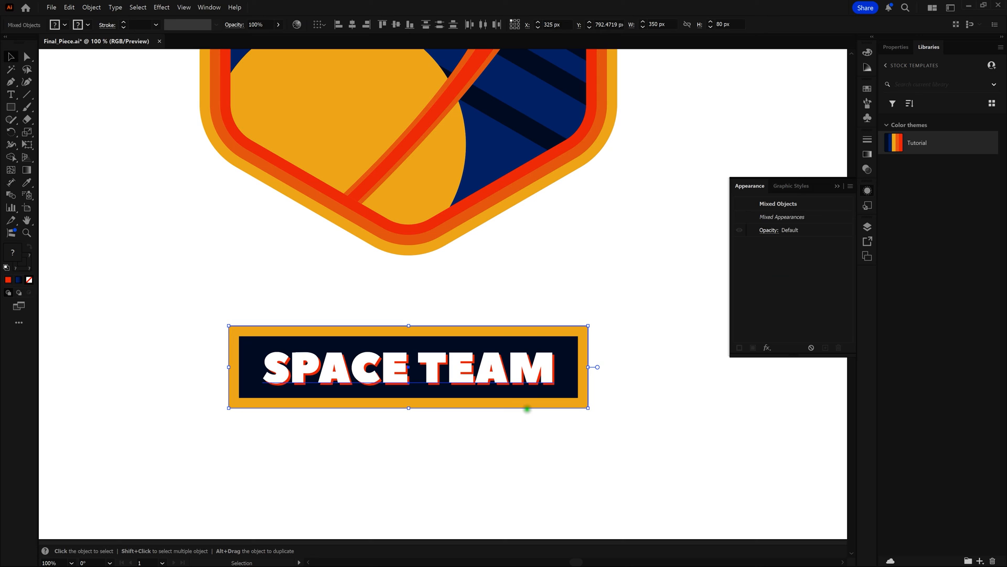
Try an Arc warp with a 30% bend on the ungrouped nameplate and text, and cancel it.
click(767, 349)
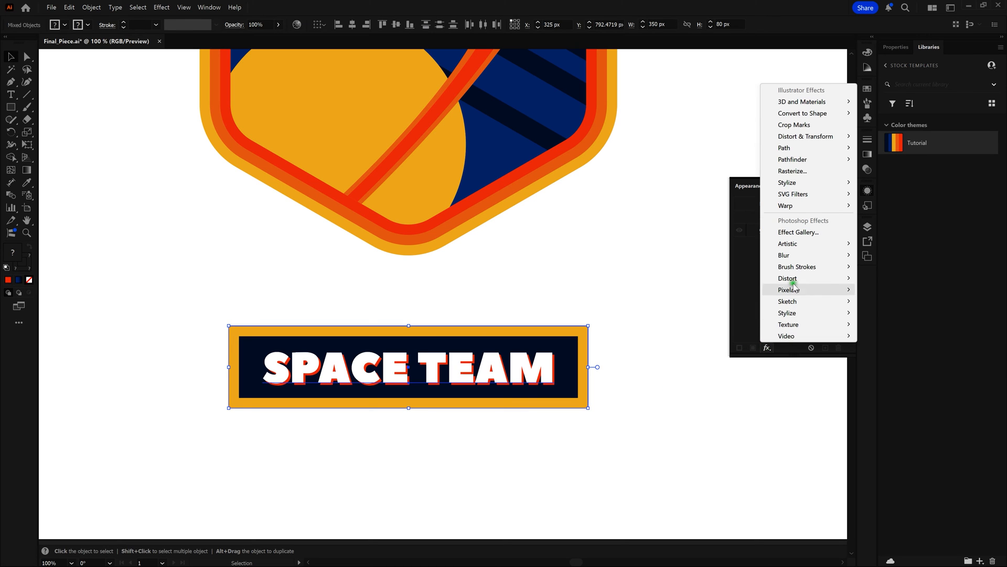
click(835, 206)
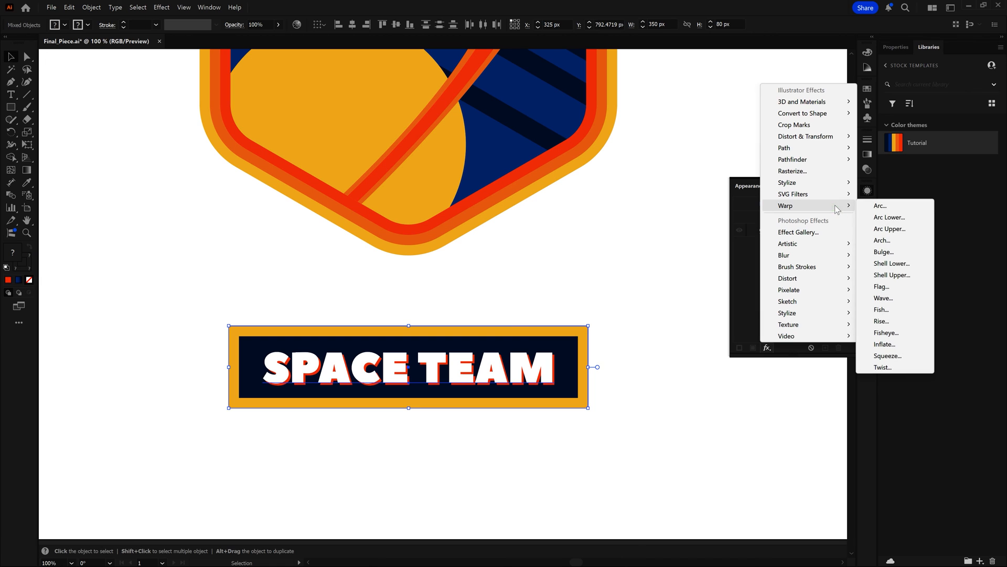
click(884, 206)
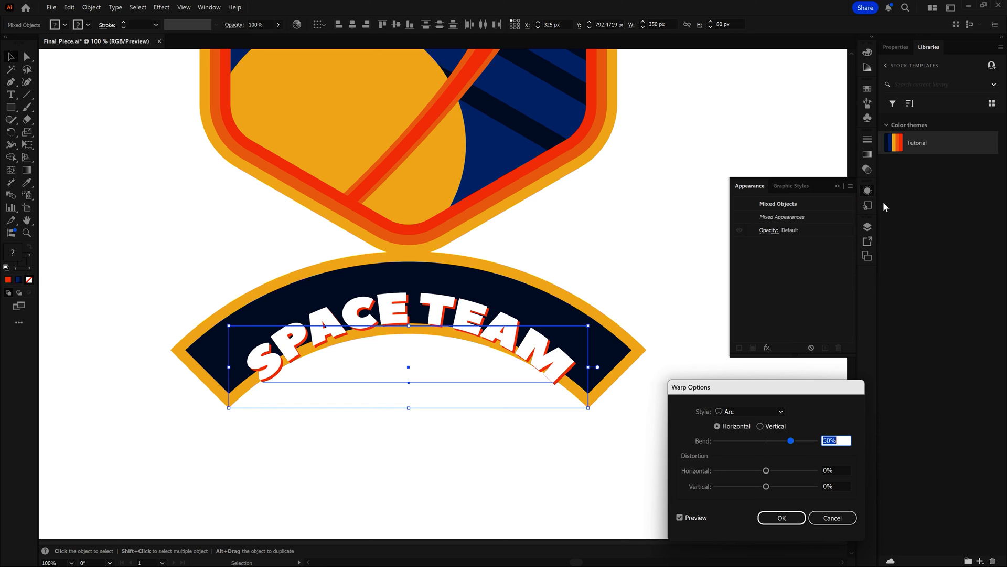
text(30)
key(Tab)
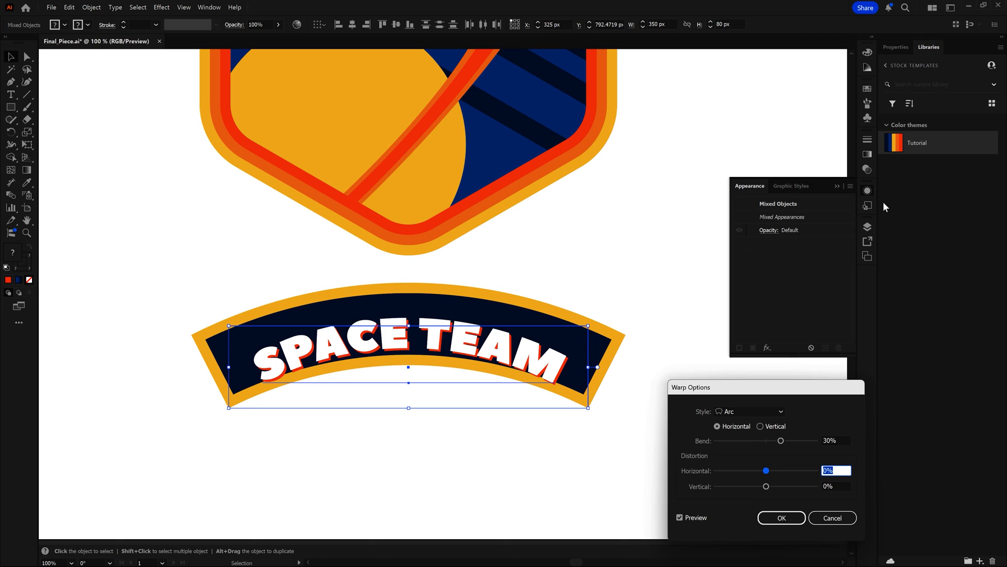
click(835, 519)
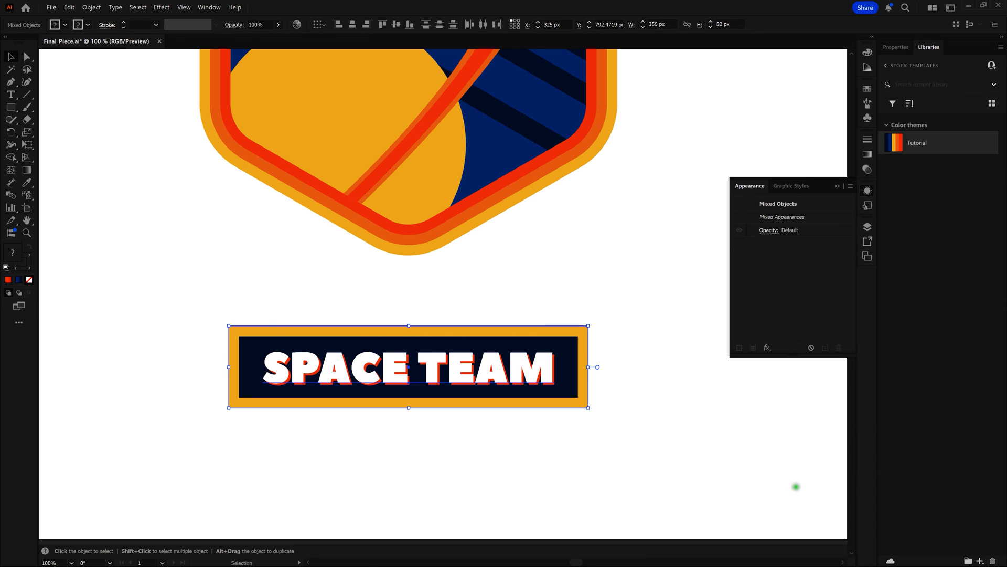
Group the nameplate with its text and apply a horizontal Arc warp effect with a 20% bend to the group.
right_click(533, 356)
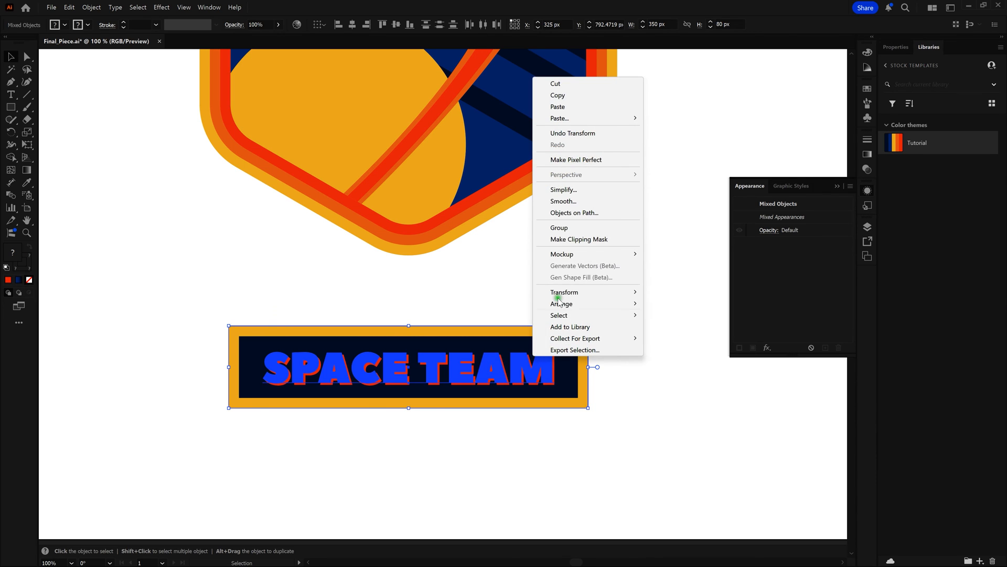
click(575, 228)
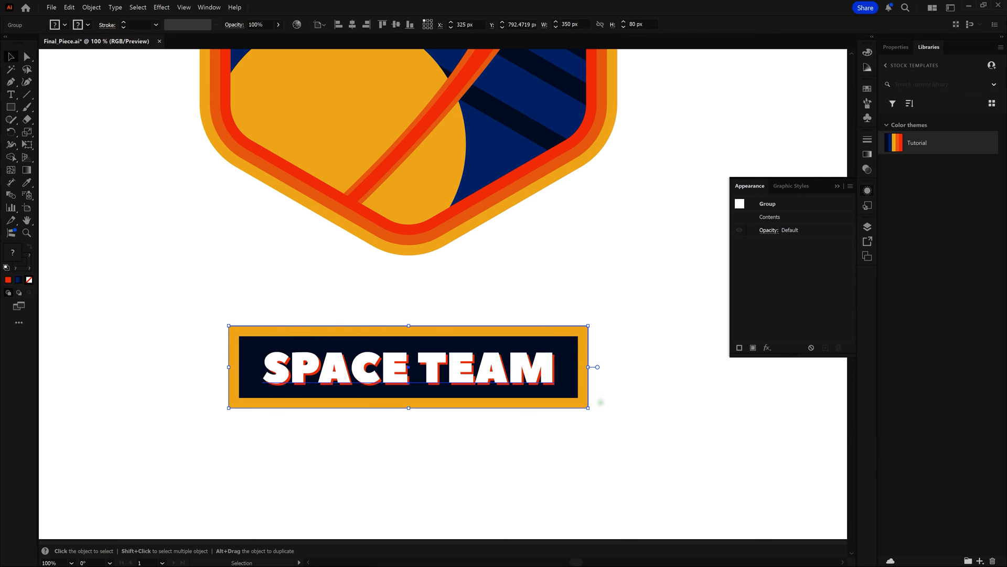
click(767, 347)
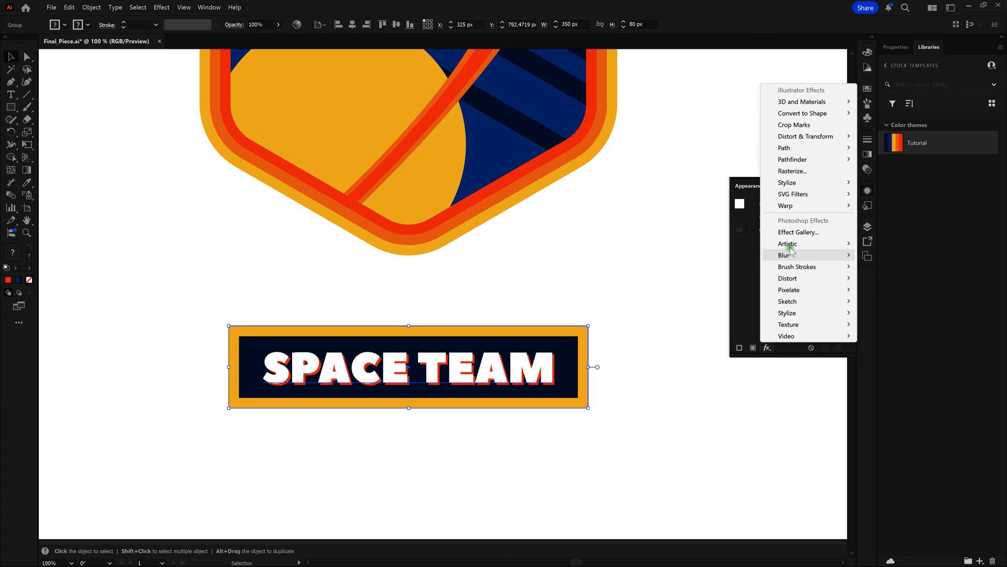
mouse_move(807, 205)
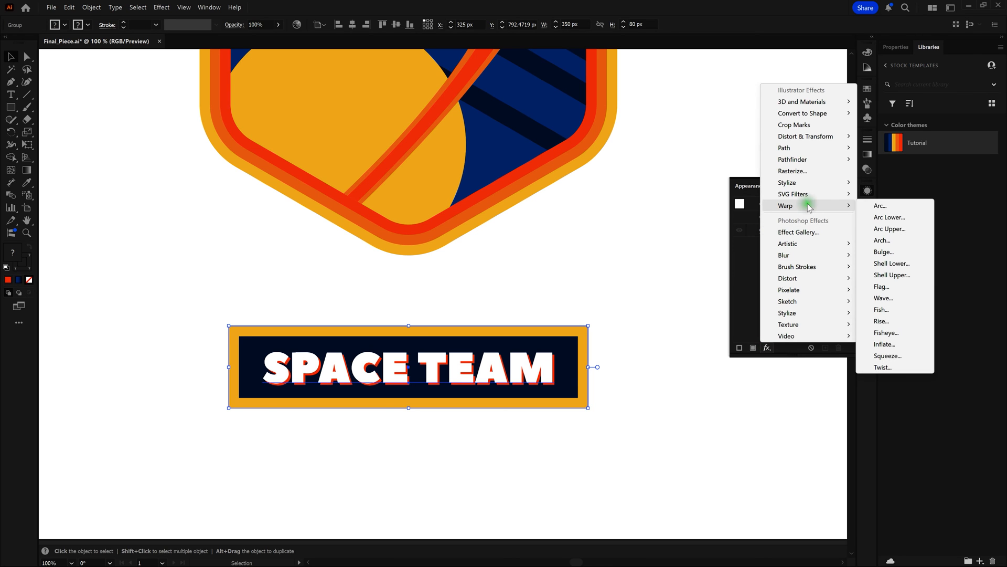
click(861, 206)
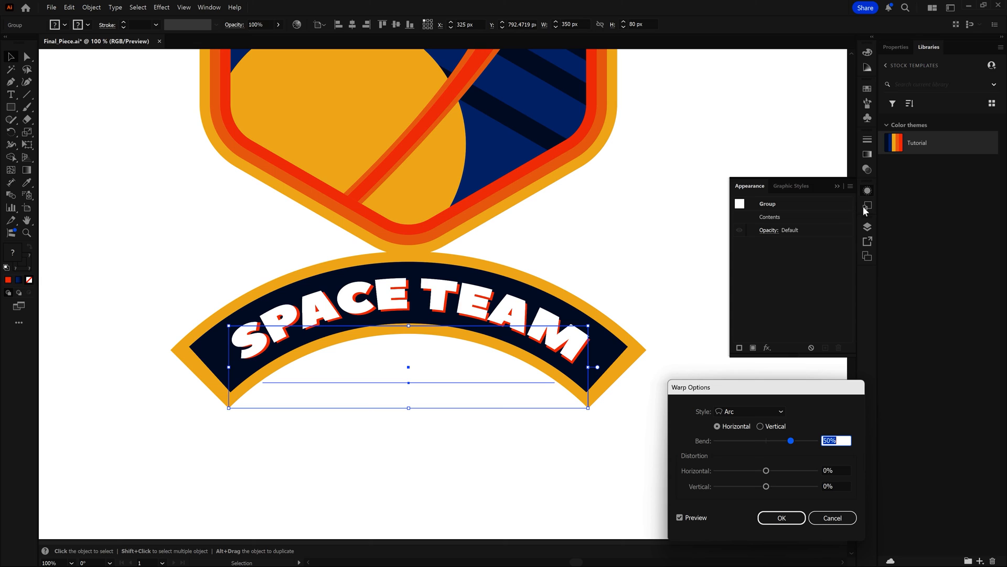
text(20)
key(Caps_Lock)
key(Caps_Lock)
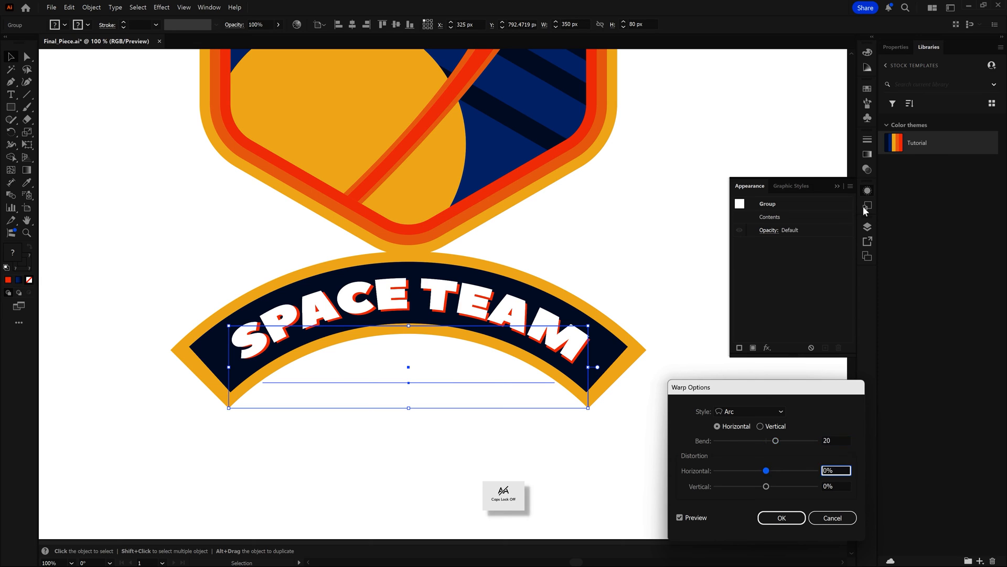
key(Tab)
key(Return)
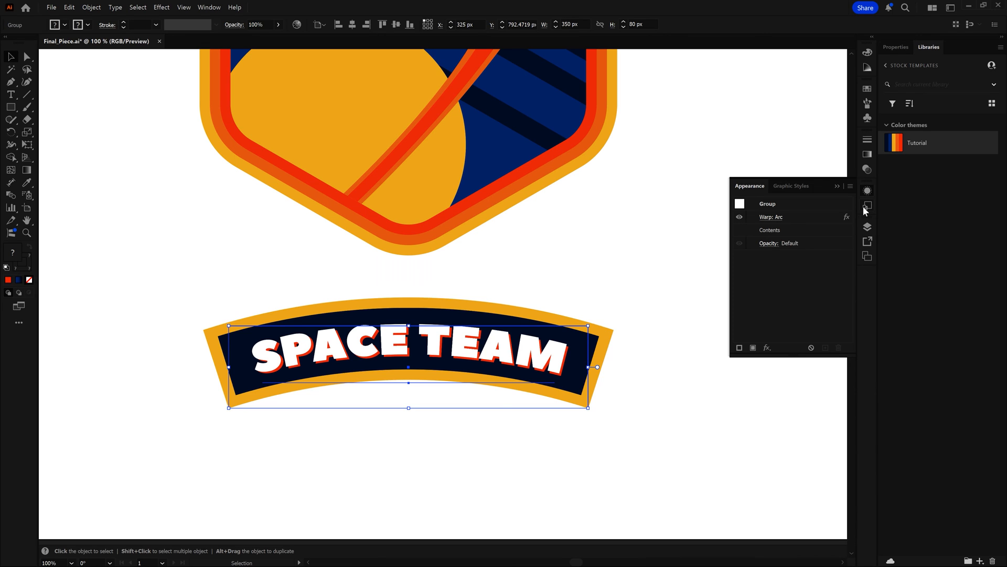
click(707, 306)
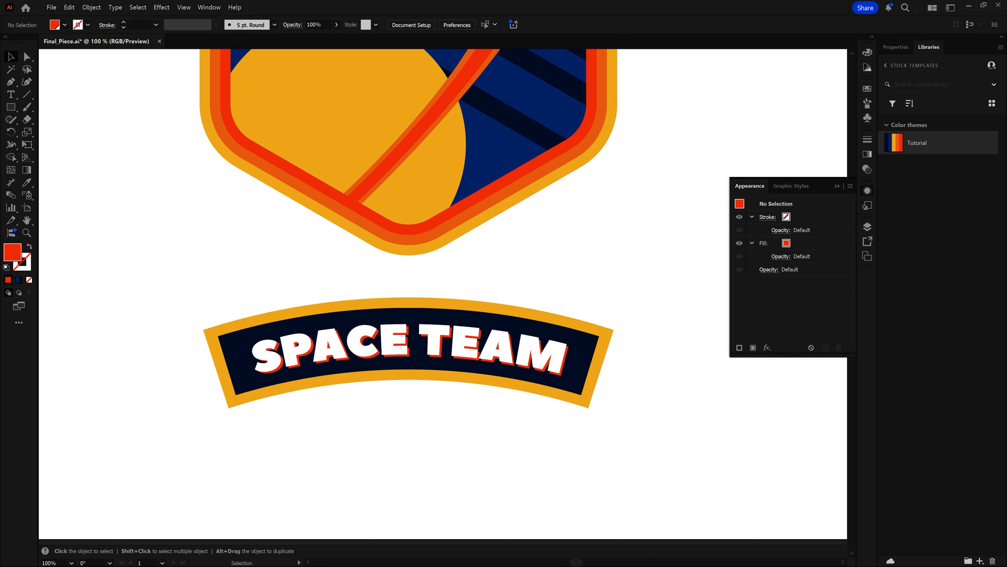
Move the arched nameplate group straight up 140 px so it overlaps the lower edge of the hexagonal badge, and deselect it.
key(a)
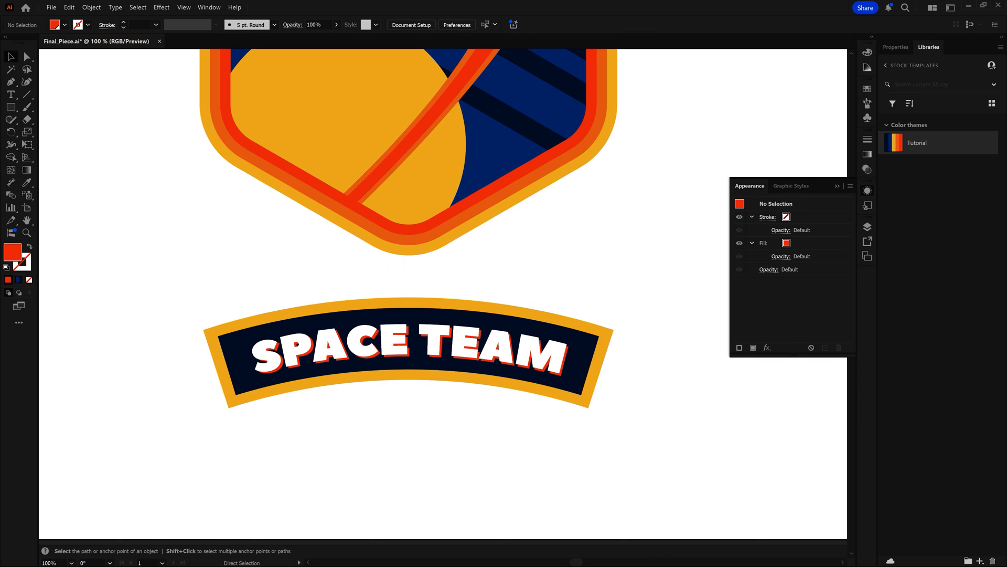
key(ctrl+0)
key(v)
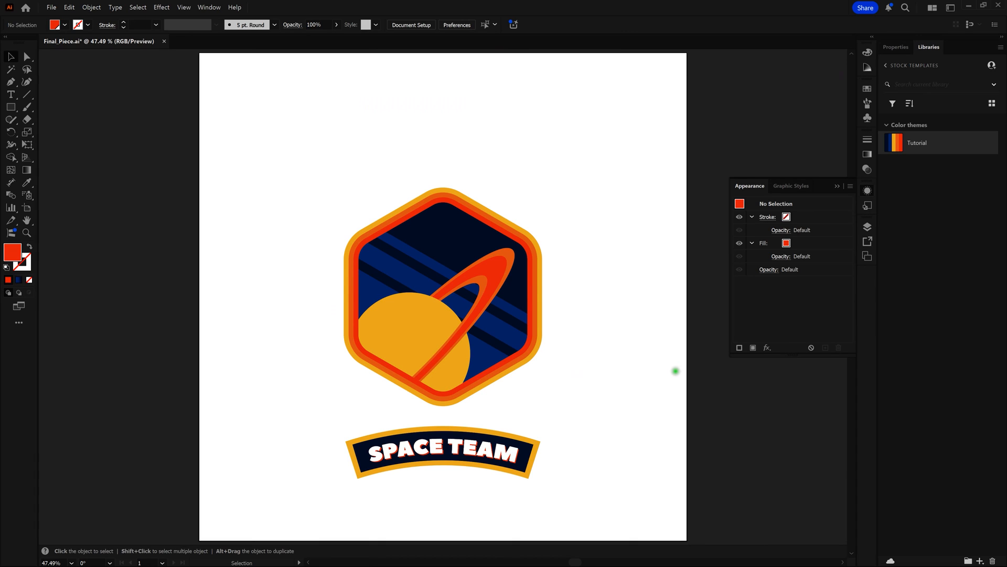
click(470, 447)
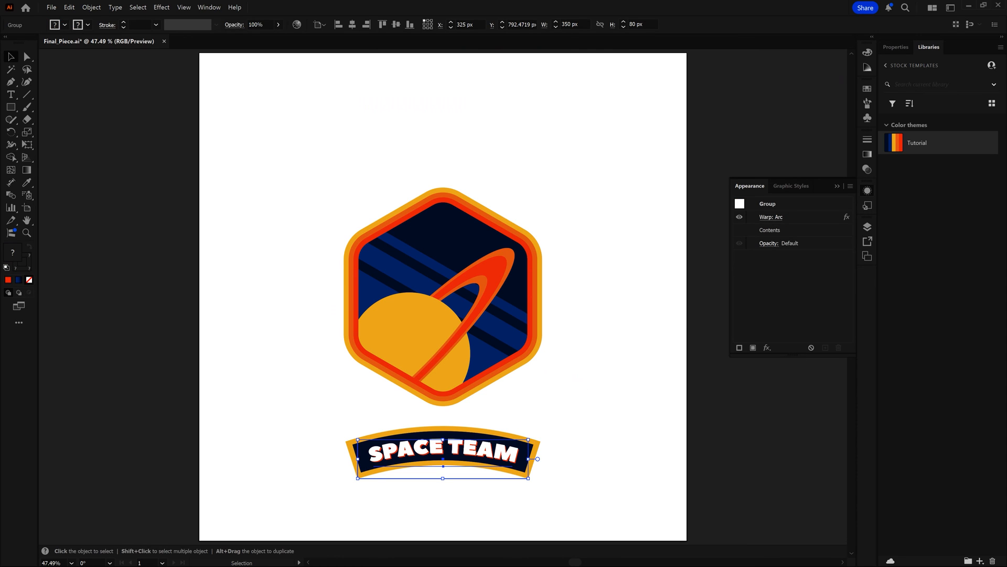
key(shift+Up)
key(shift+Up)
key(shift+Up)
key(shift+Up)
key(shift+Up)
key(shift+Up)
key(shift+Up)
key(shift+Up)
key(shift+Up)
key(shift+Up)
key(shift+Up)
key(shift+Up)
key(shift+Up)
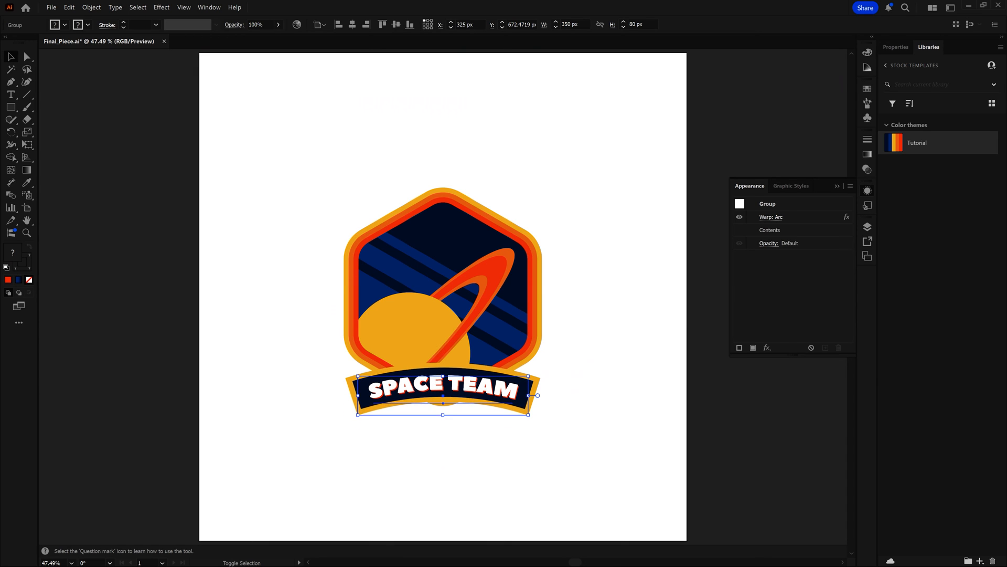
key(shift+Up)
key(shift+Up)
click(581, 388)
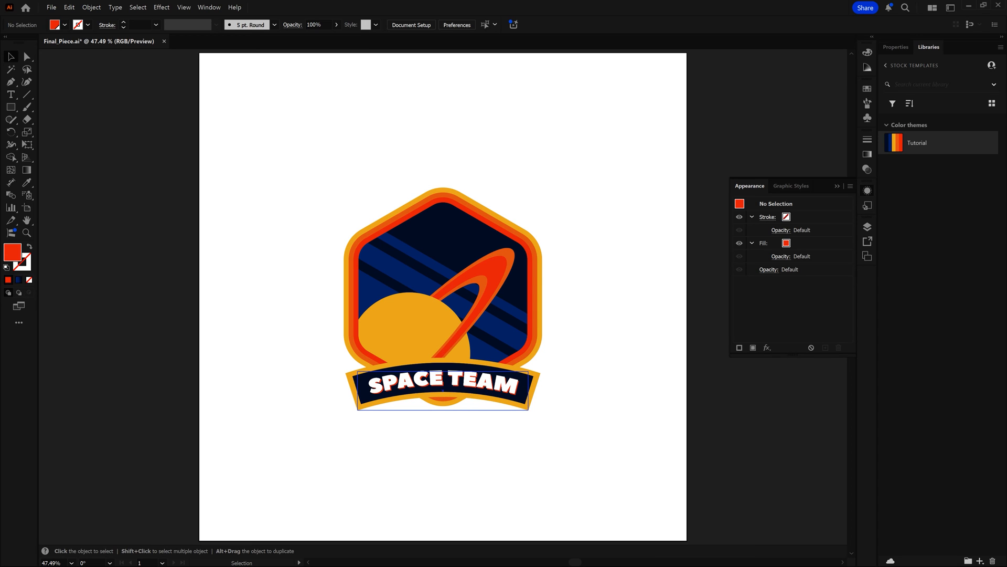
Delete the Arc warp effect from the nameplate group and undo the deletion.
click(522, 384)
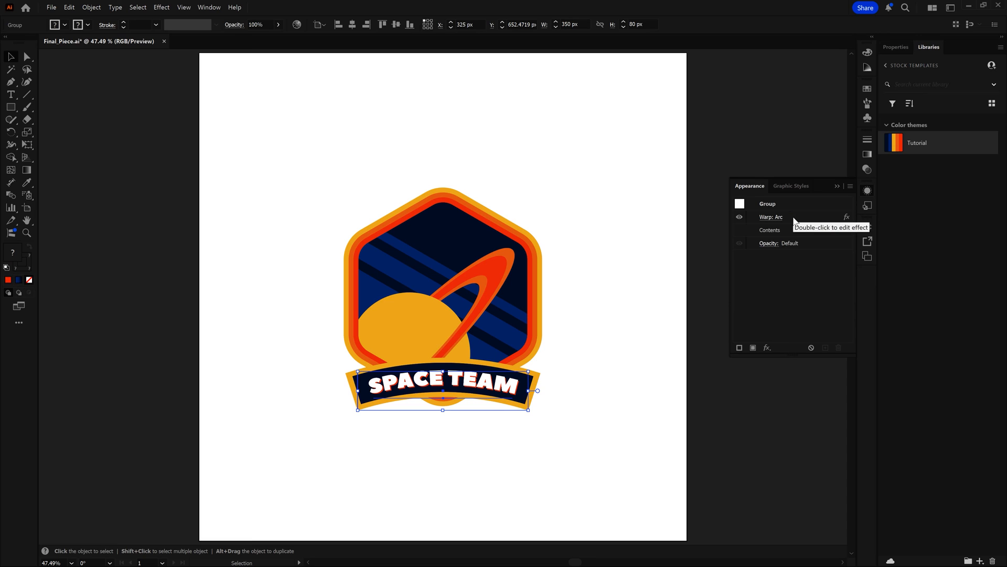
click(793, 218)
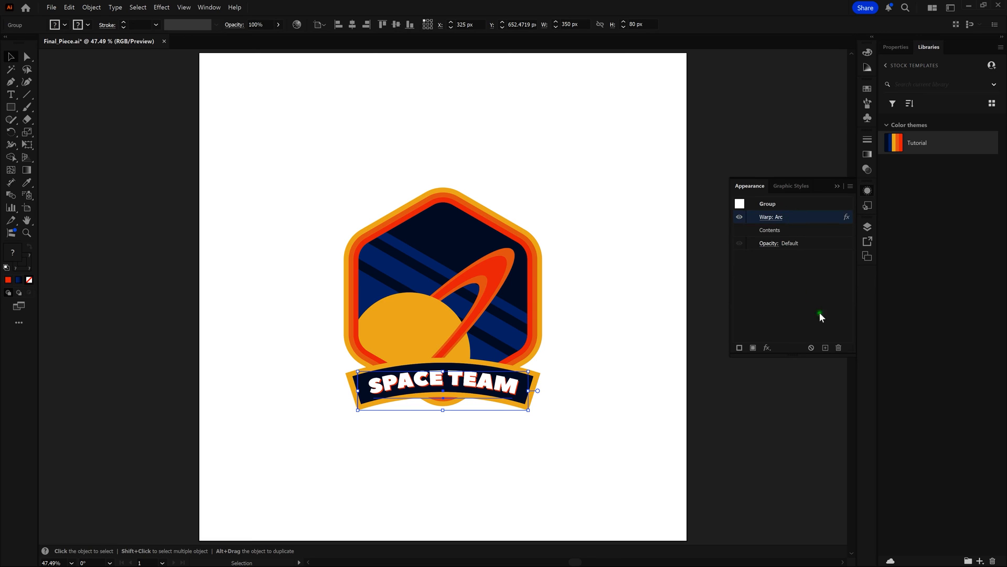
click(838, 348)
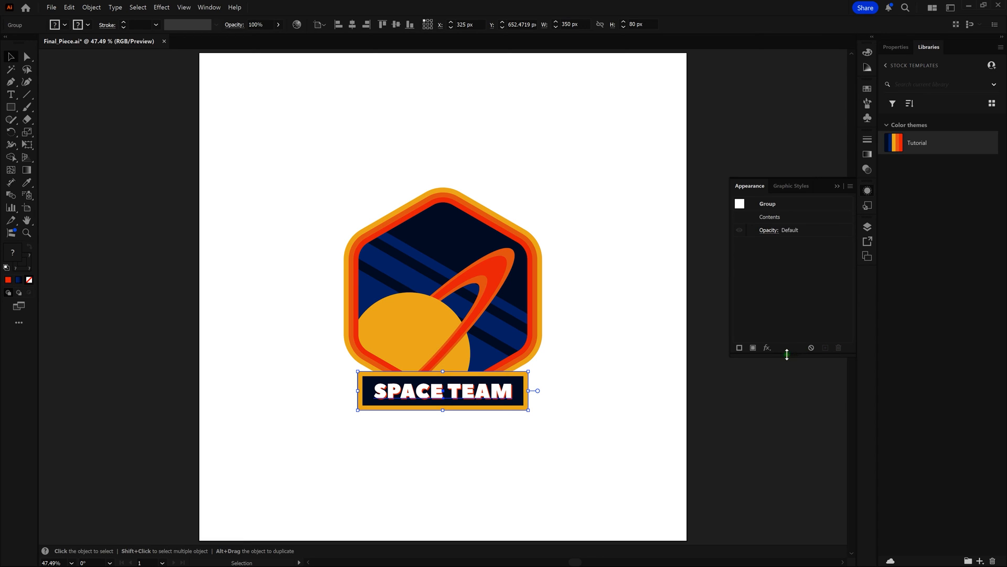
click(653, 367)
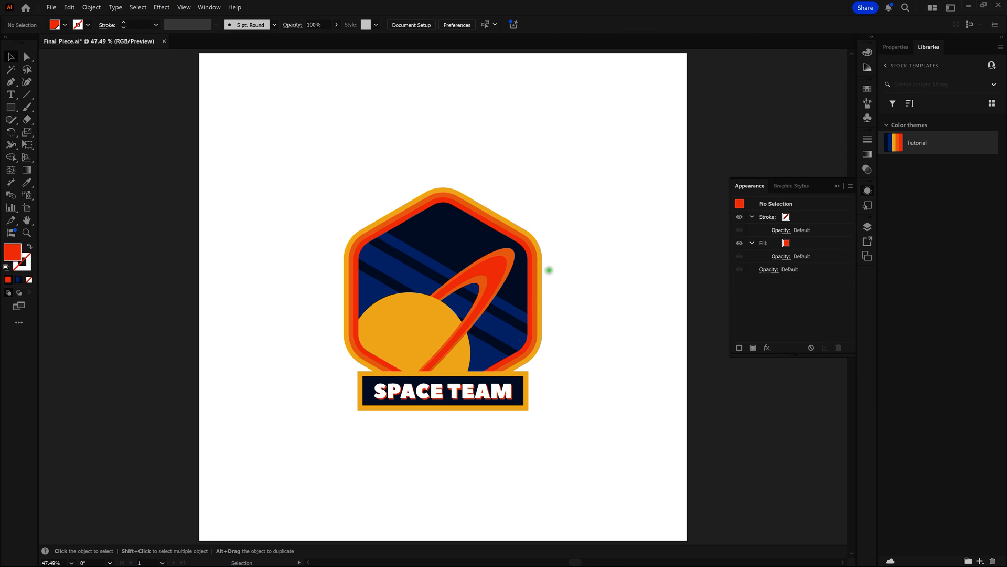
click(67, 6)
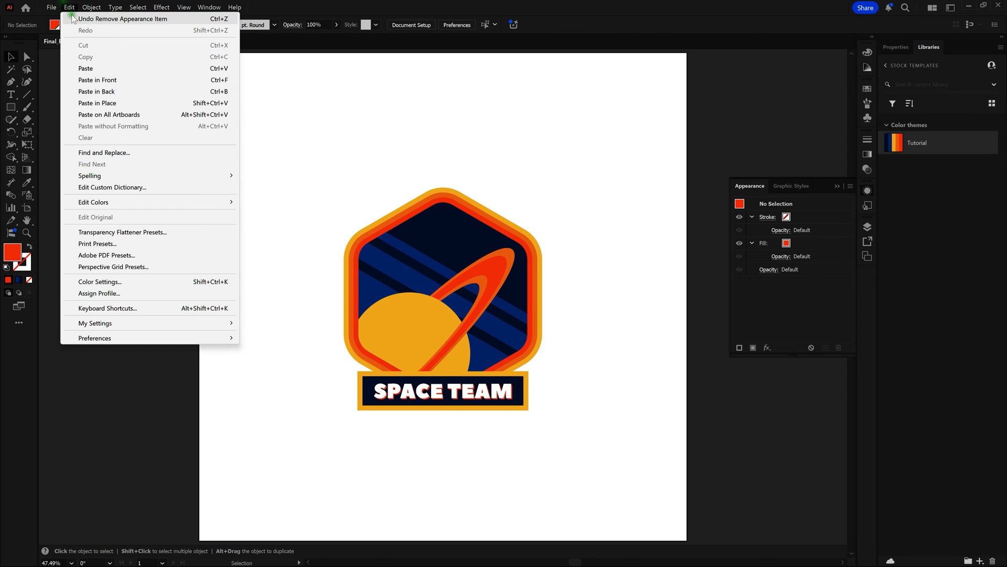
click(72, 19)
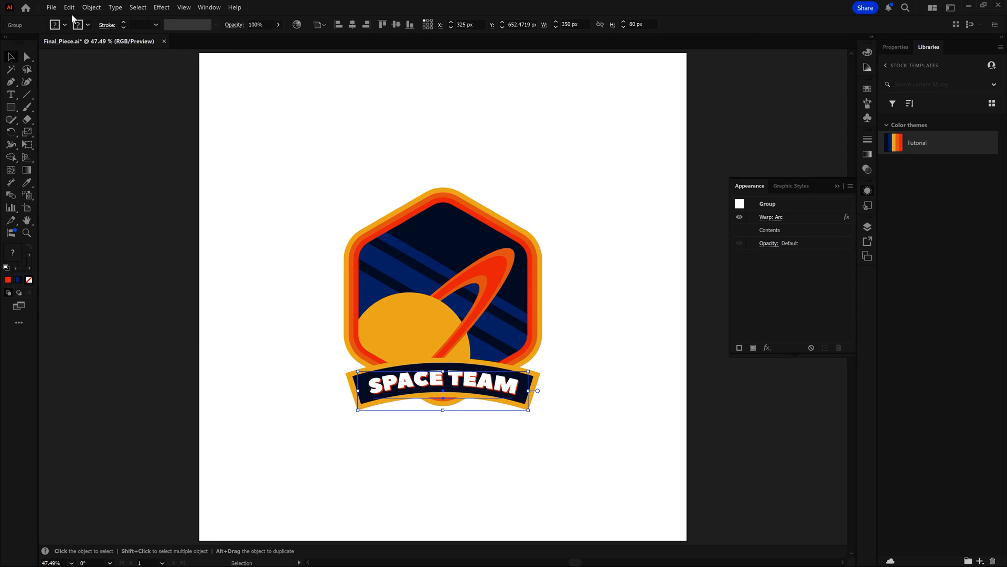
click(494, 180)
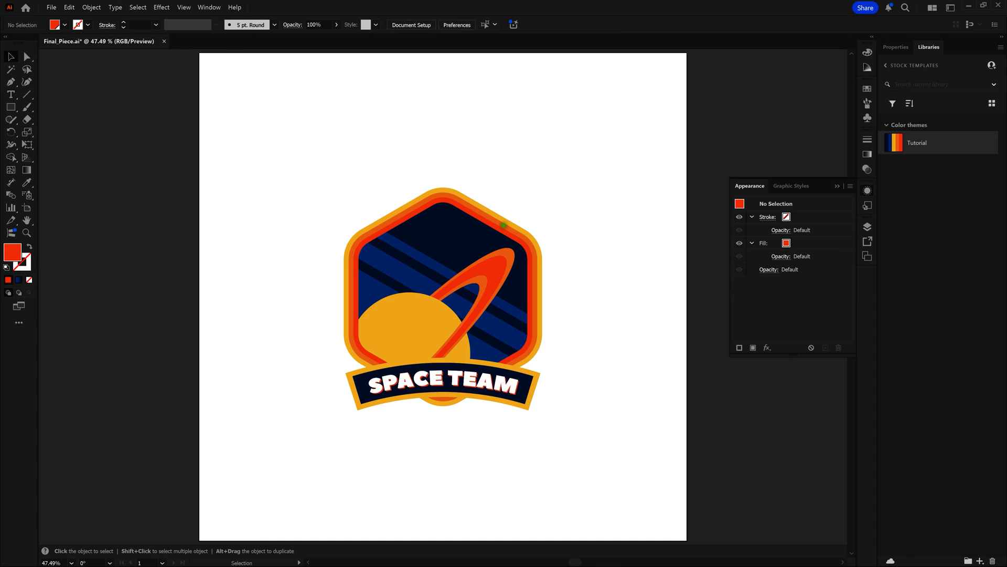
Try the Arch and Flag styles in the nameplate group's warp effect, set the style back to Arc, and deselect the group.
click(501, 378)
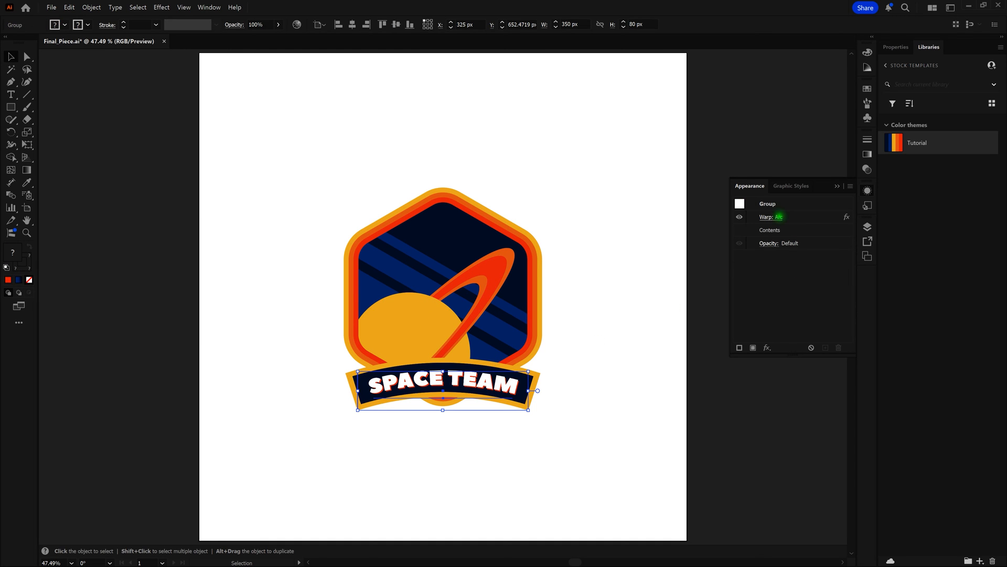
click(778, 217)
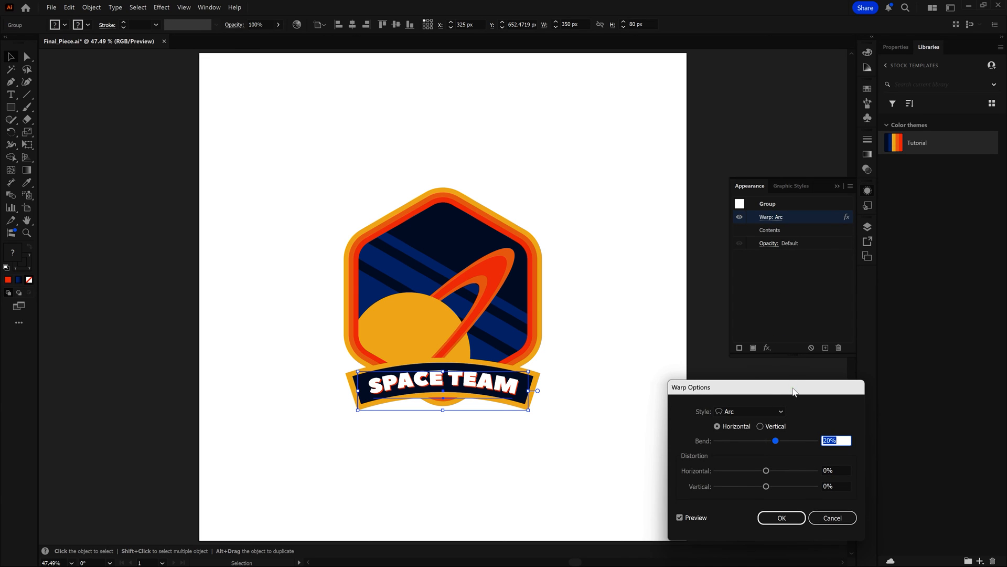
click(780, 412)
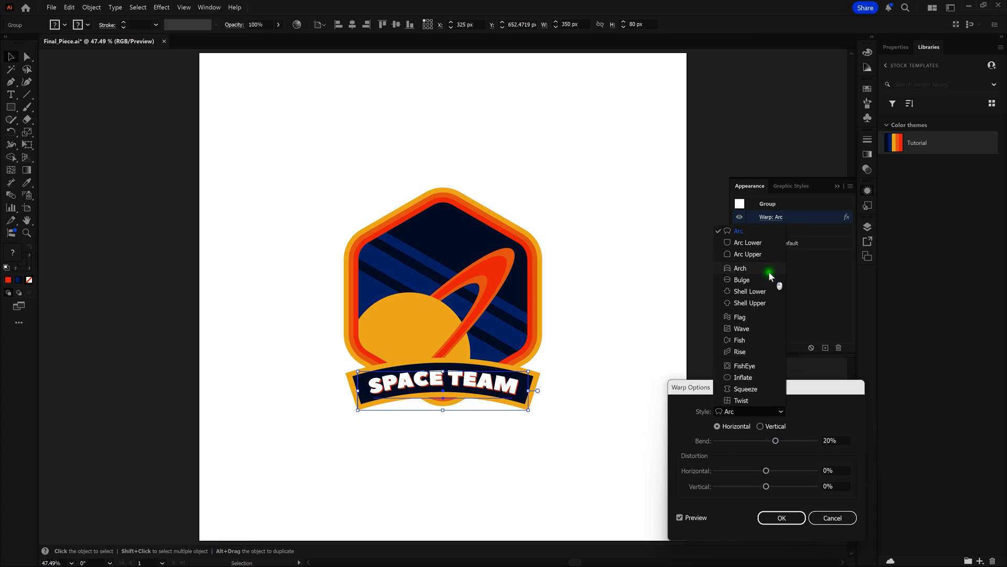
click(768, 269)
click(780, 412)
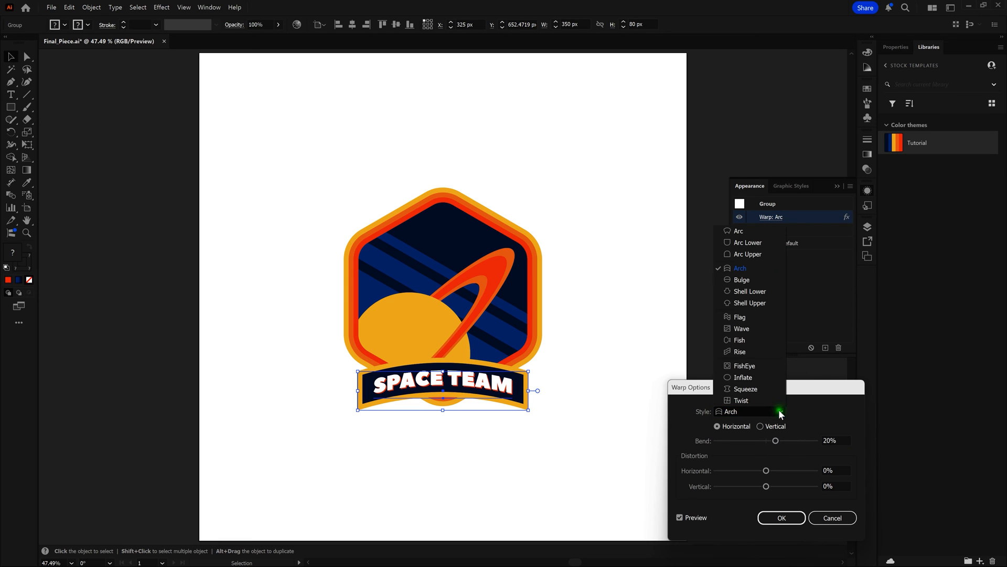
click(767, 317)
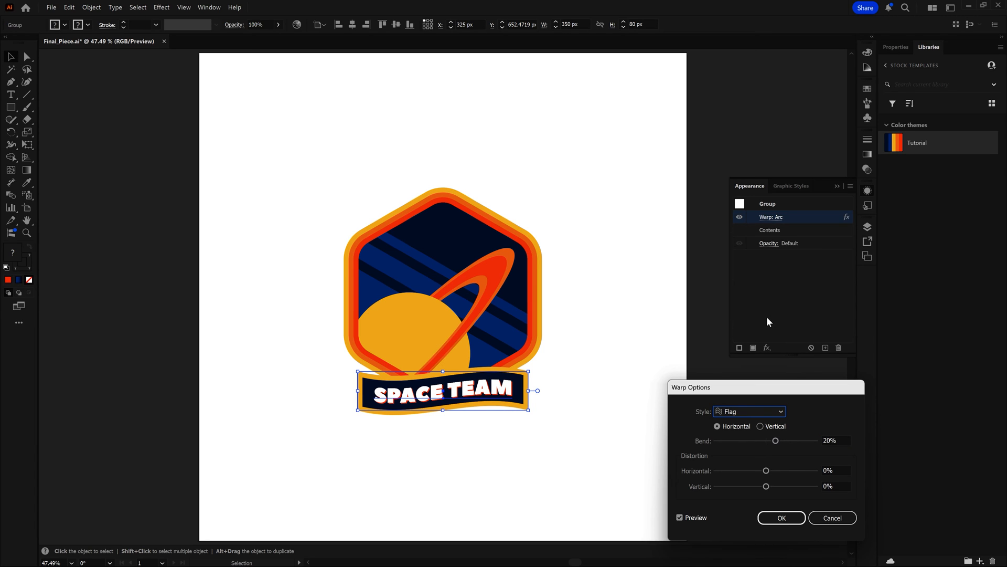
click(762, 413)
click(767, 411)
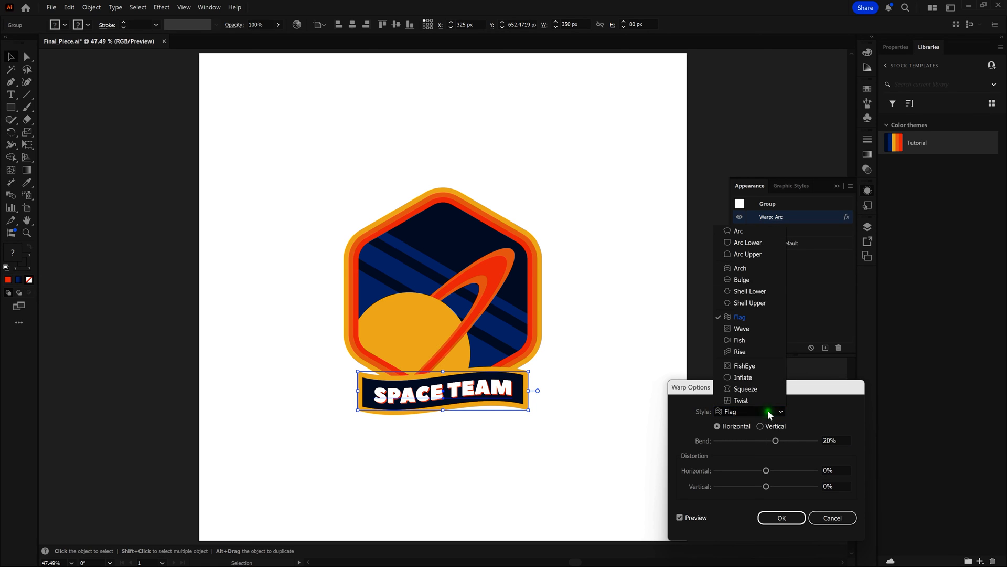
click(761, 234)
click(794, 518)
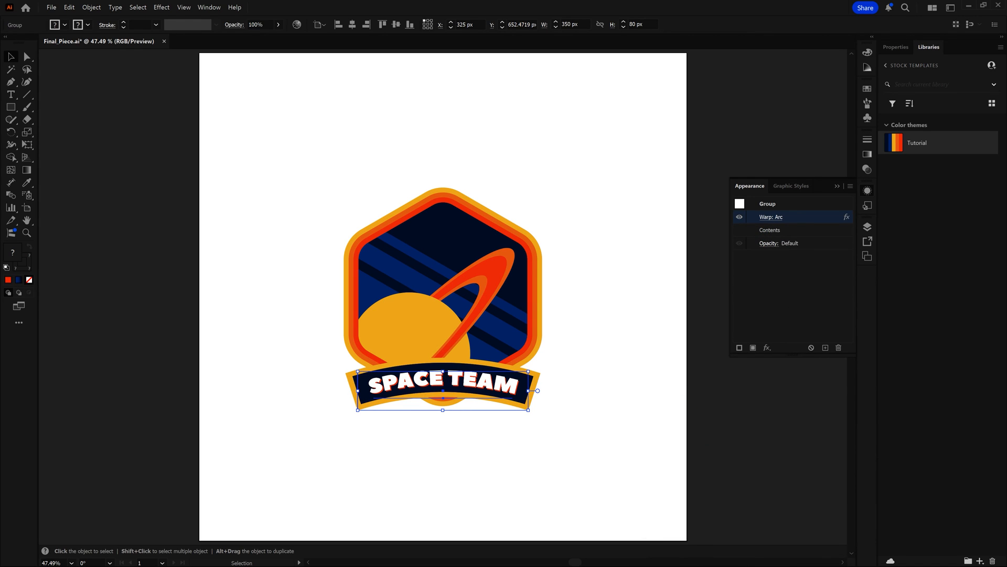
click(672, 379)
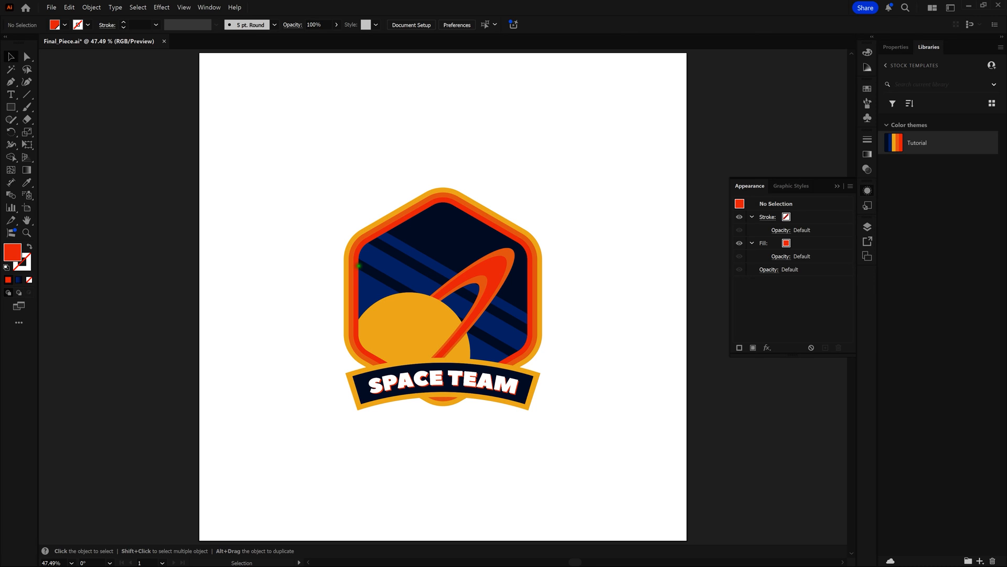
Replace the nameplate's "SPACE TEAM" text with "DISCOVER" and deselect it.
click(11, 94)
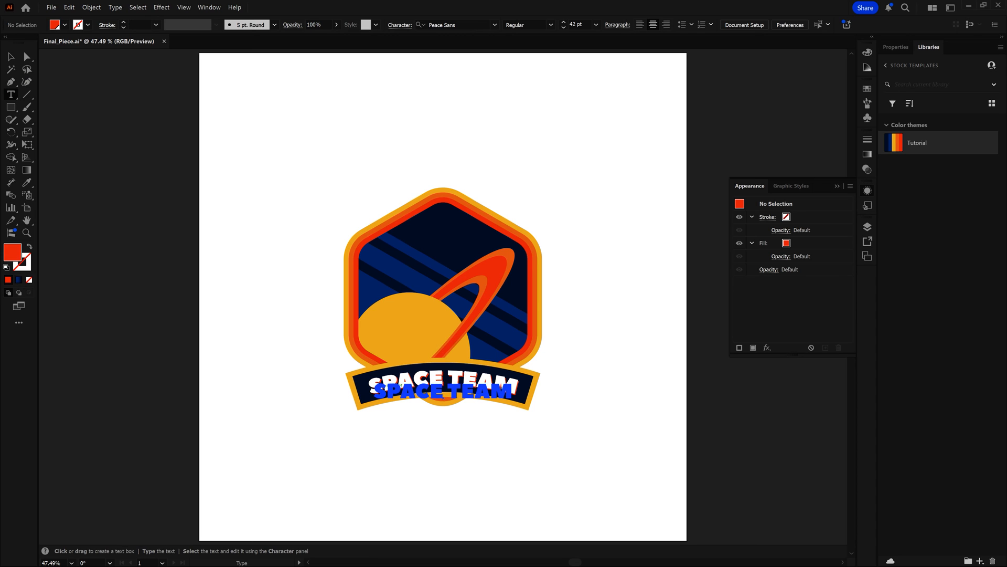
triple_click(384, 387)
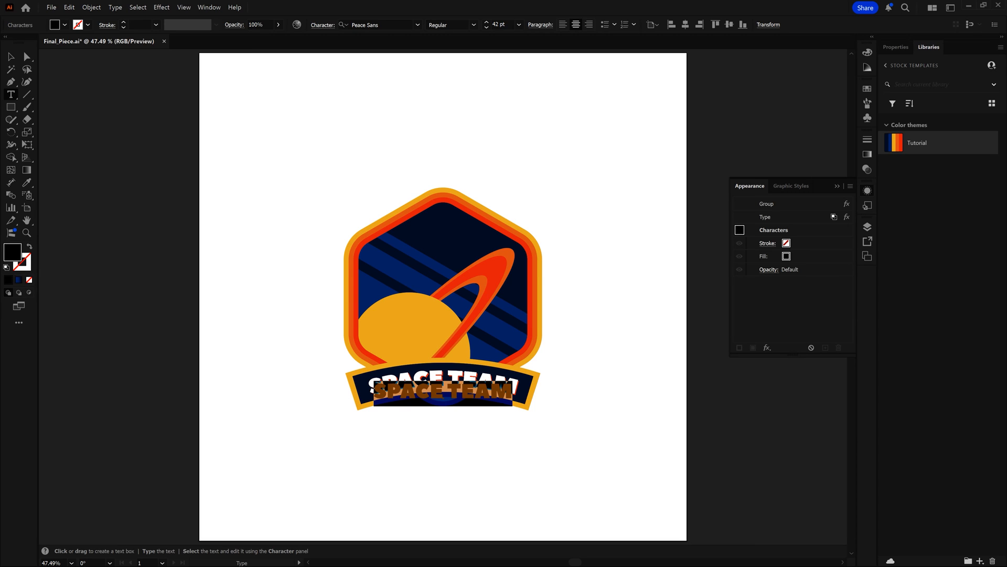
text(DISCOVER)
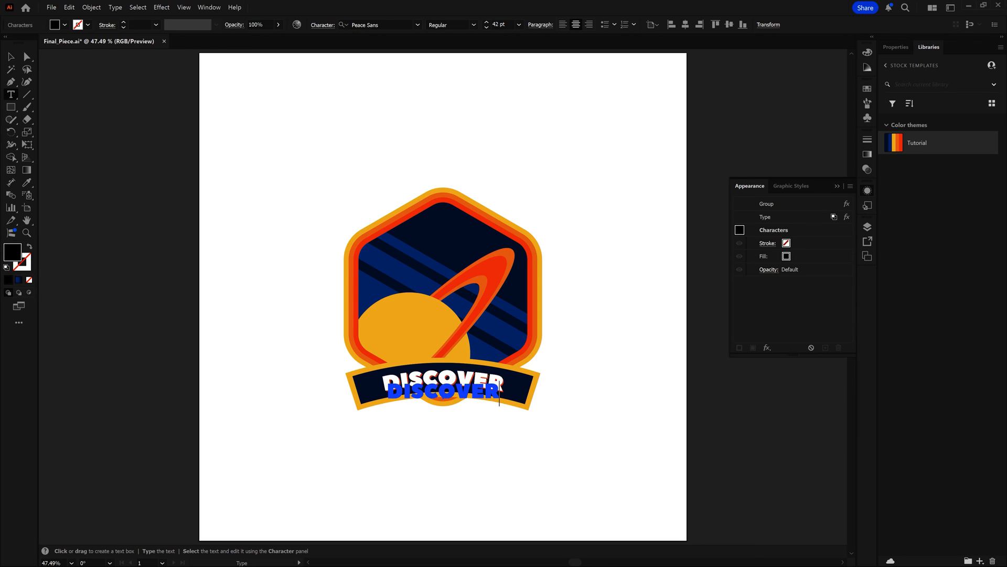
key(Escape)
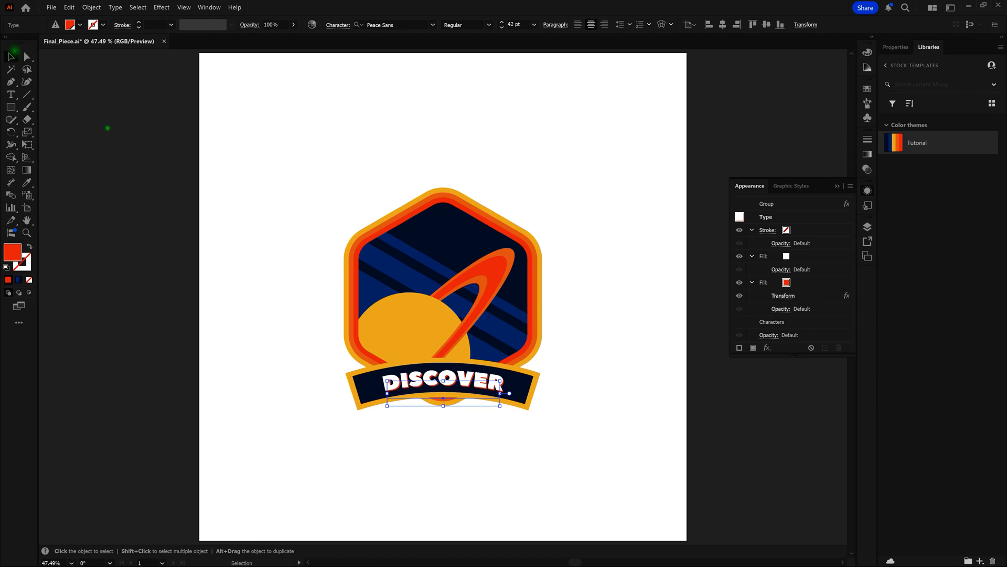
click(160, 151)
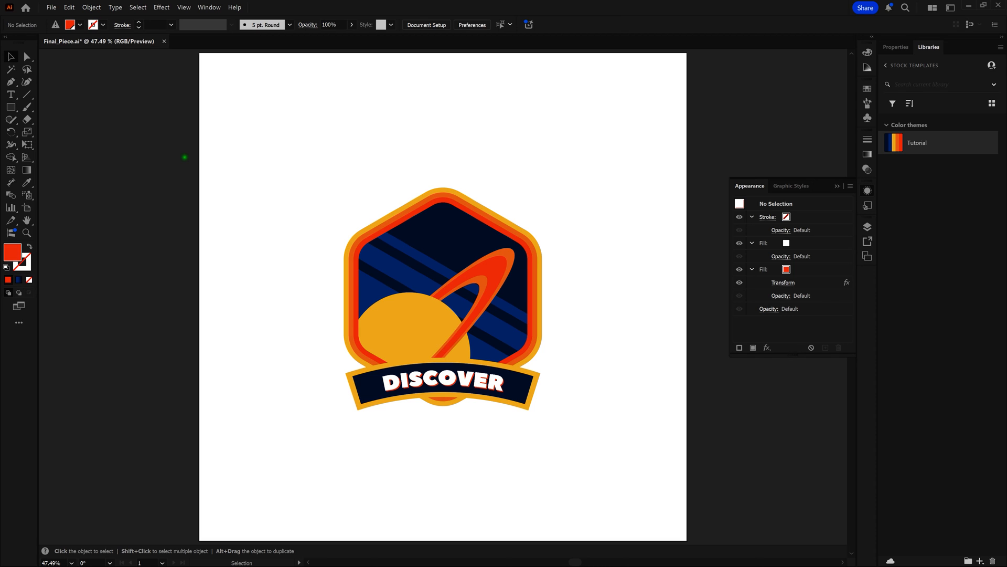
Group the hexagonal badge with the nameplate and add a new fill to the group beneath its contents.
drag(302, 155, 567, 427)
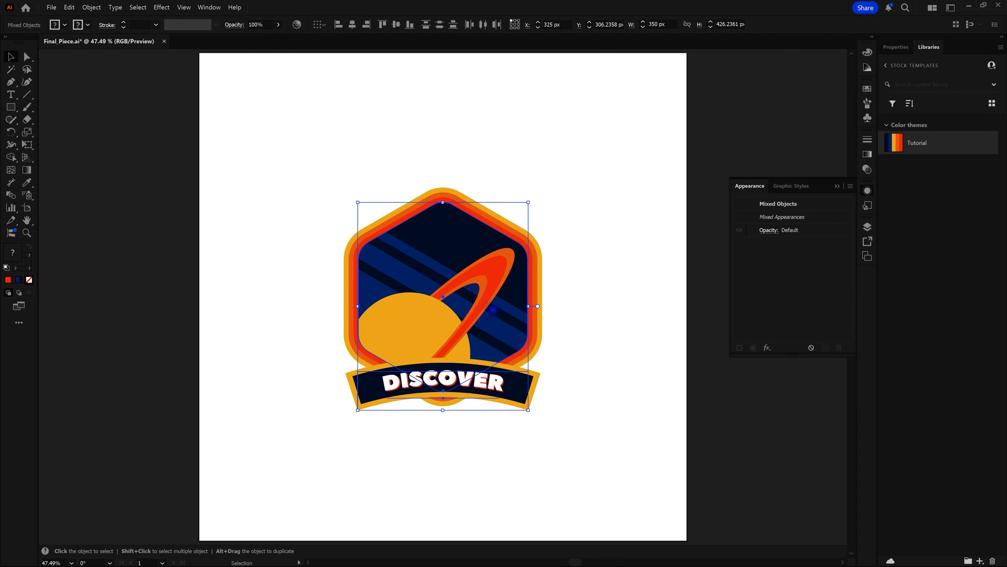
right_click(493, 310)
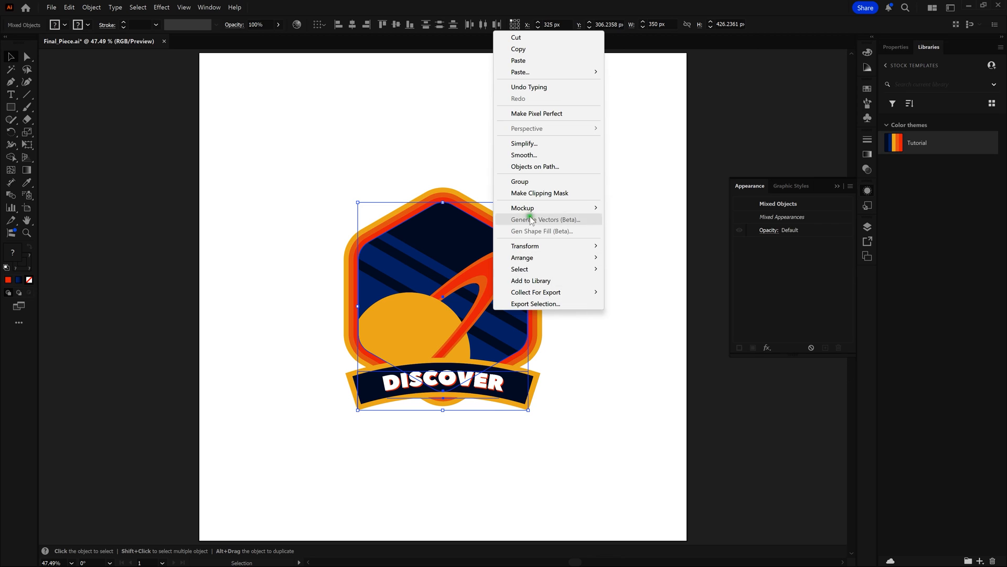
click(532, 182)
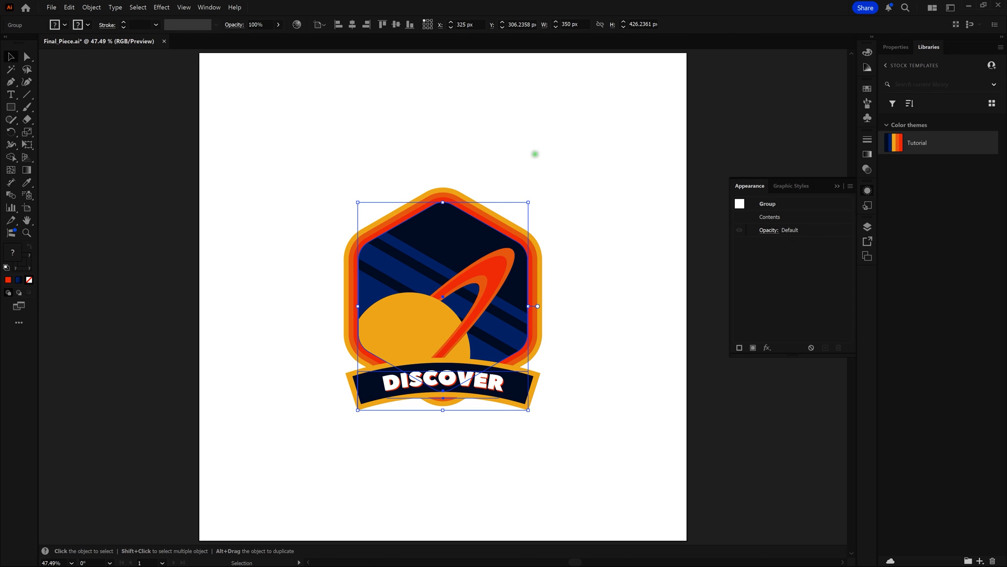
click(753, 348)
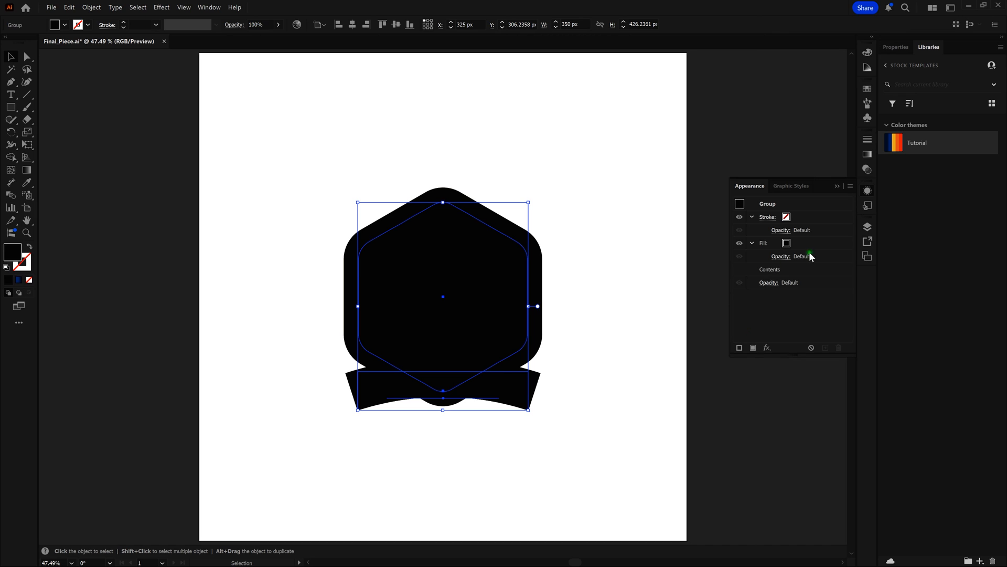
drag(827, 241, 819, 274)
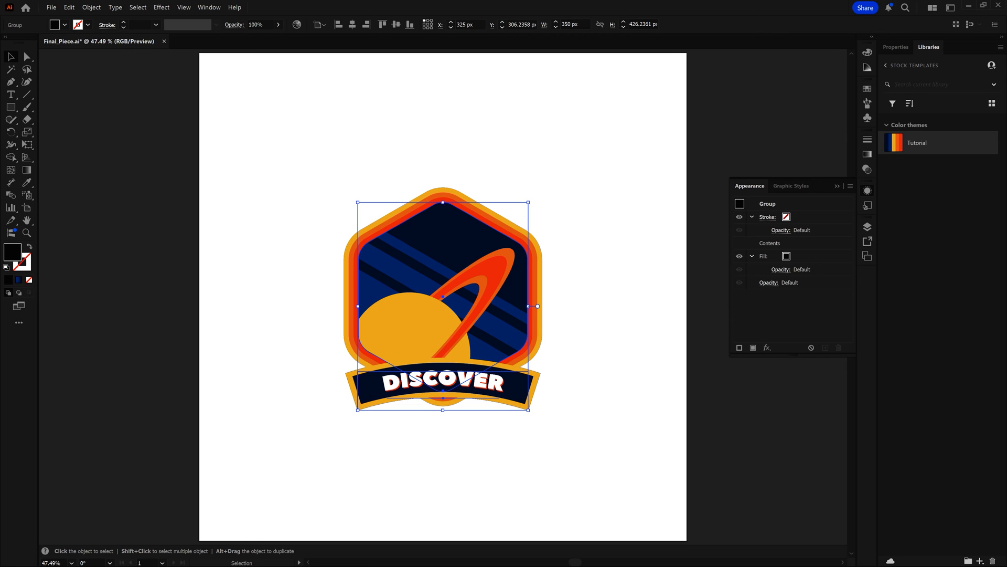
Apply an Offset Path effect of 20 px to the badge group's new fill, and deselect the group.
click(811, 255)
click(767, 347)
mouse_move(809, 150)
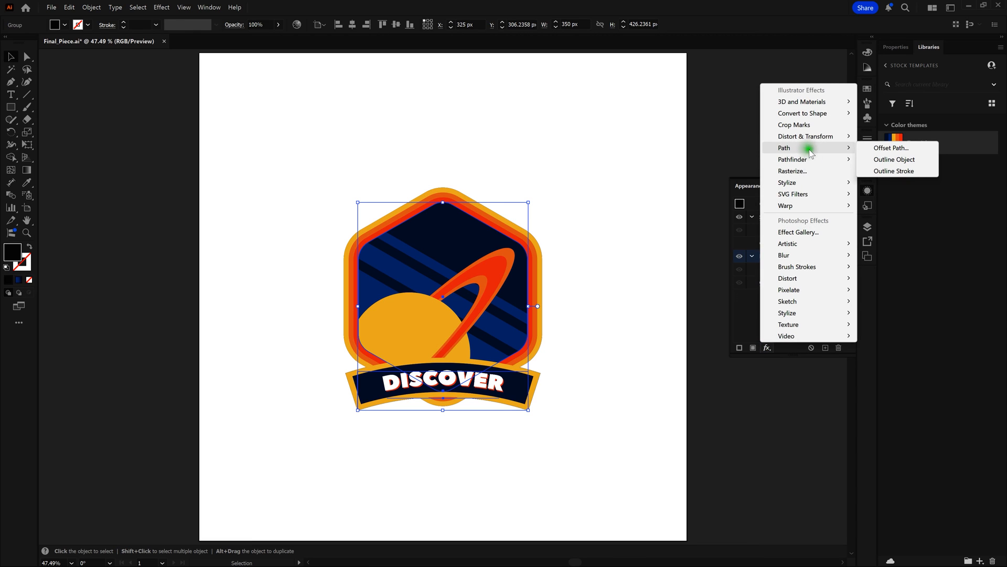
click(895, 148)
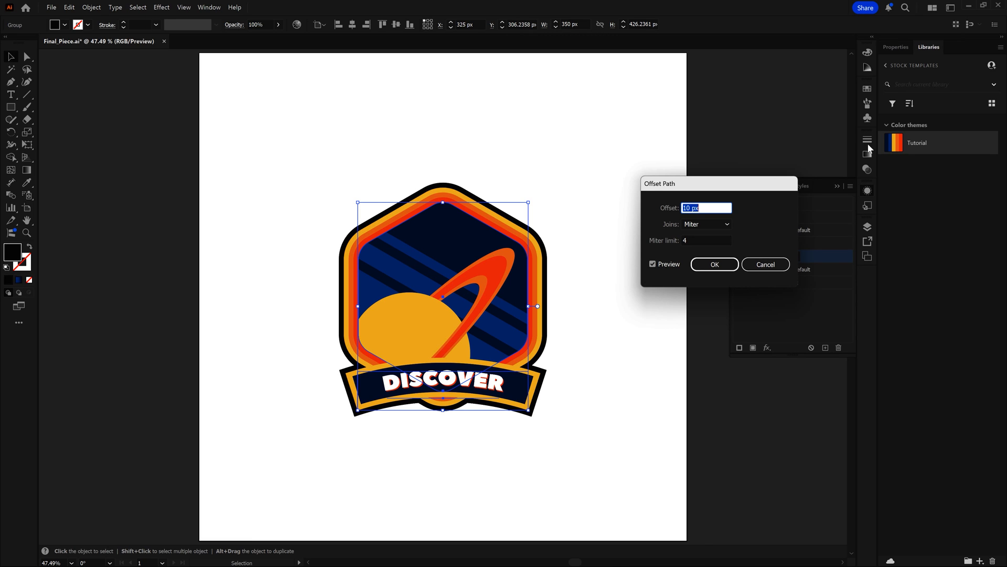
text(20)
key(Tab)
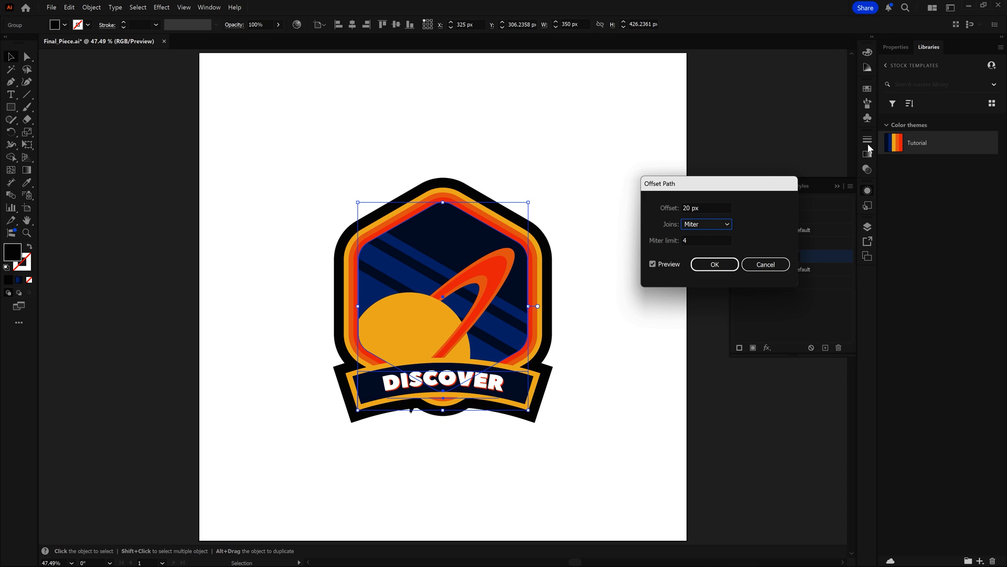
click(718, 265)
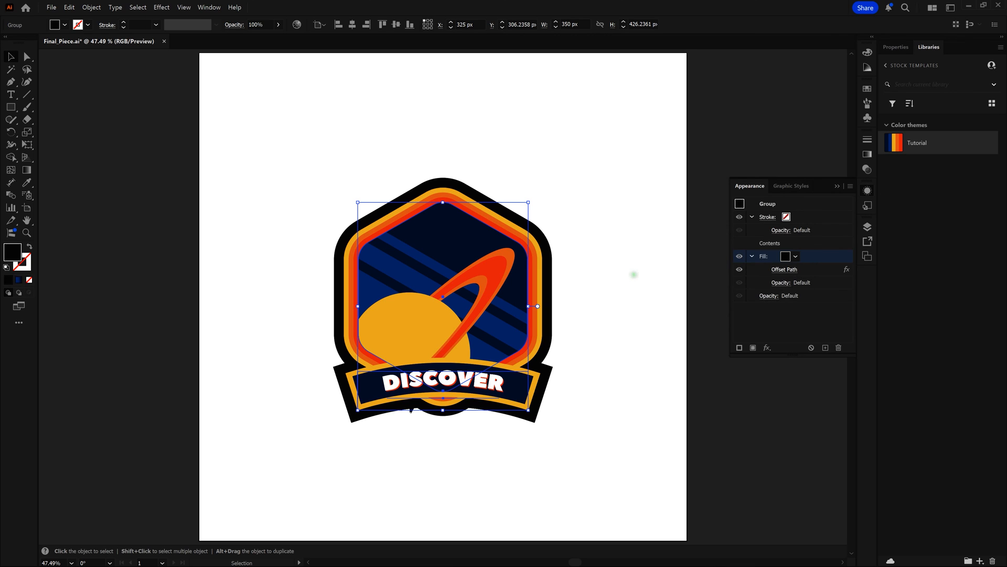
click(634, 274)
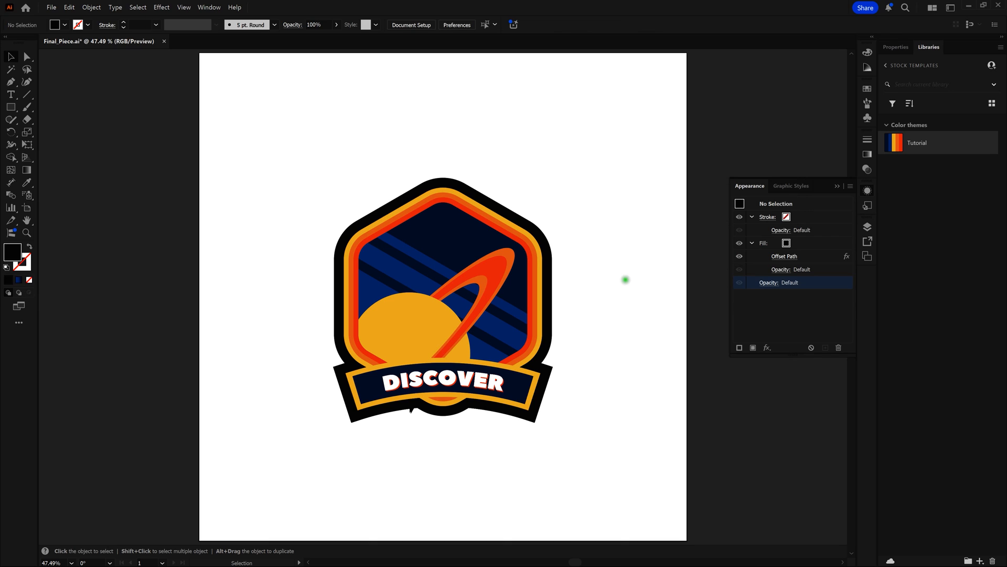
Change the joins of the badge group's Offset Path effect to Round, and deselect the group.
click(521, 299)
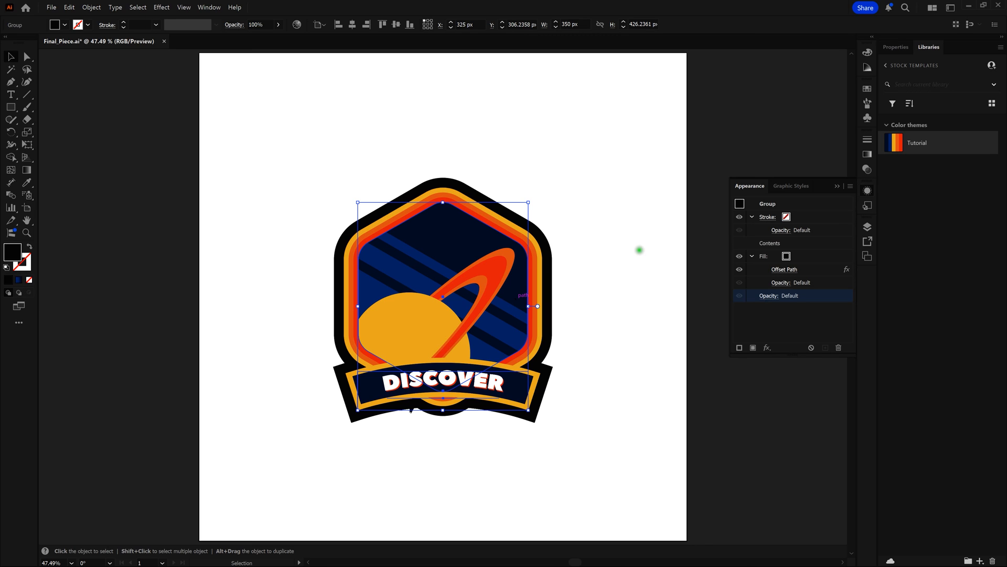
click(785, 269)
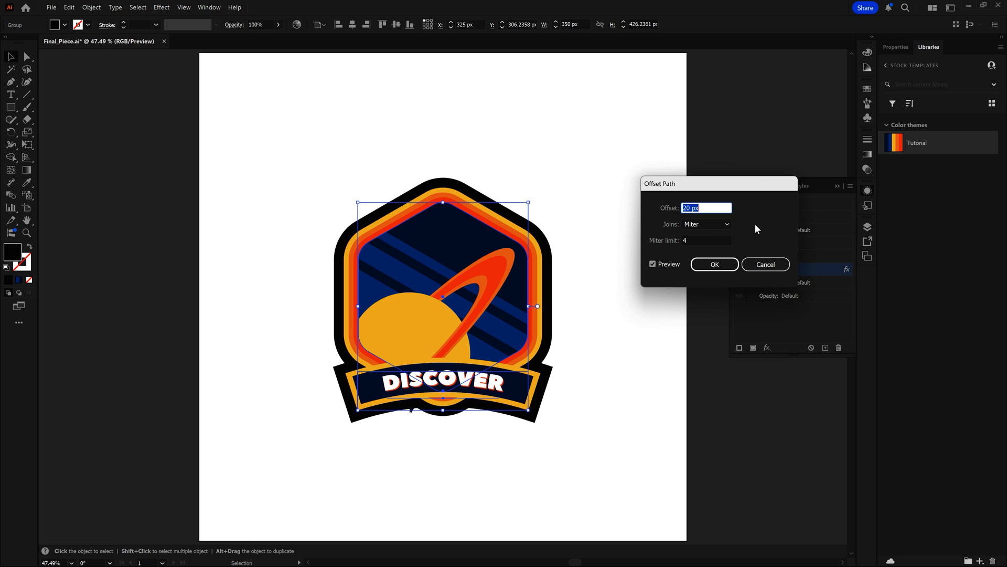
click(720, 225)
click(703, 247)
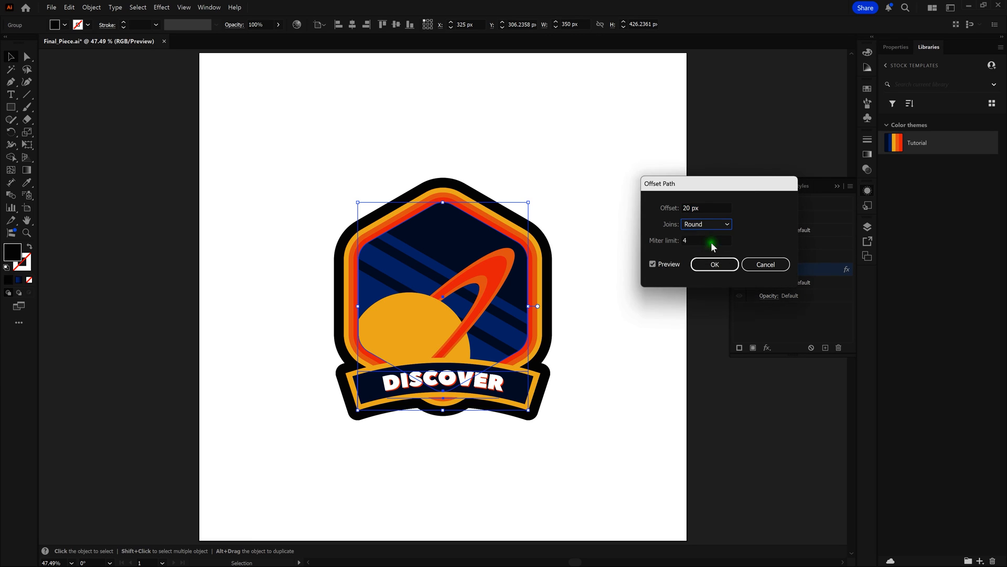
click(720, 264)
click(656, 275)
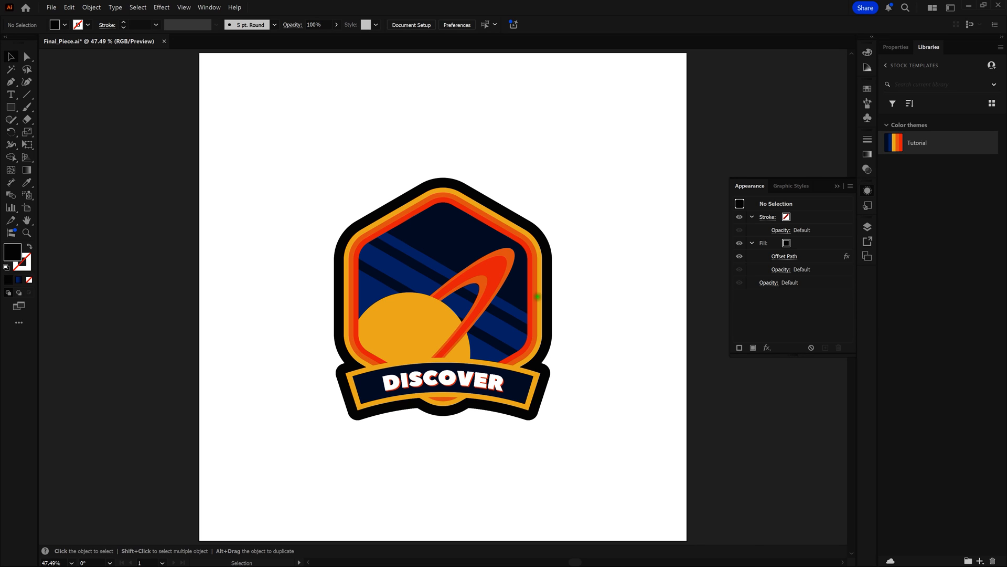
Set the badge group's offset fill to pure black, RGB 0, 0, 0, deselect the group, and save the file.
click(511, 299)
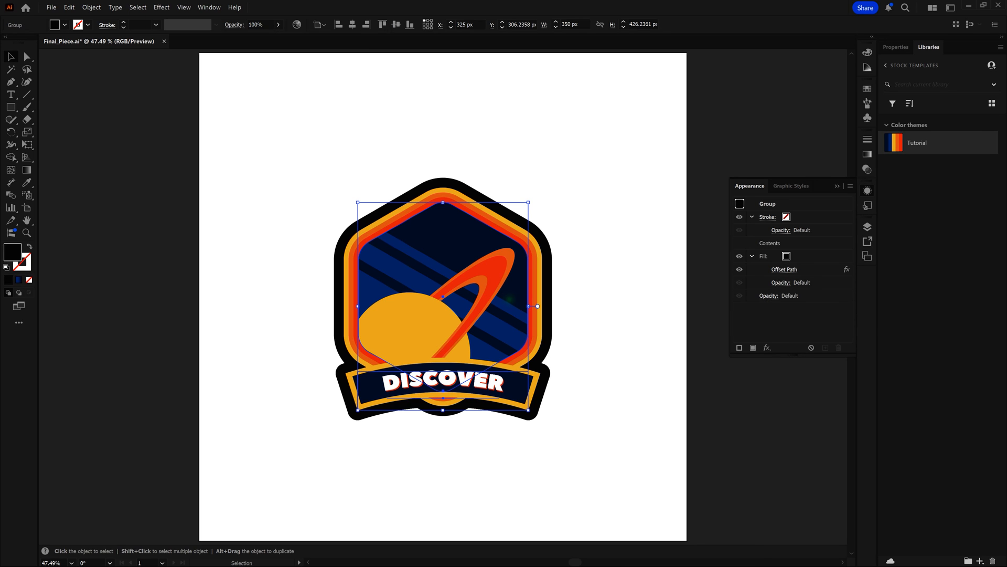
click(786, 257)
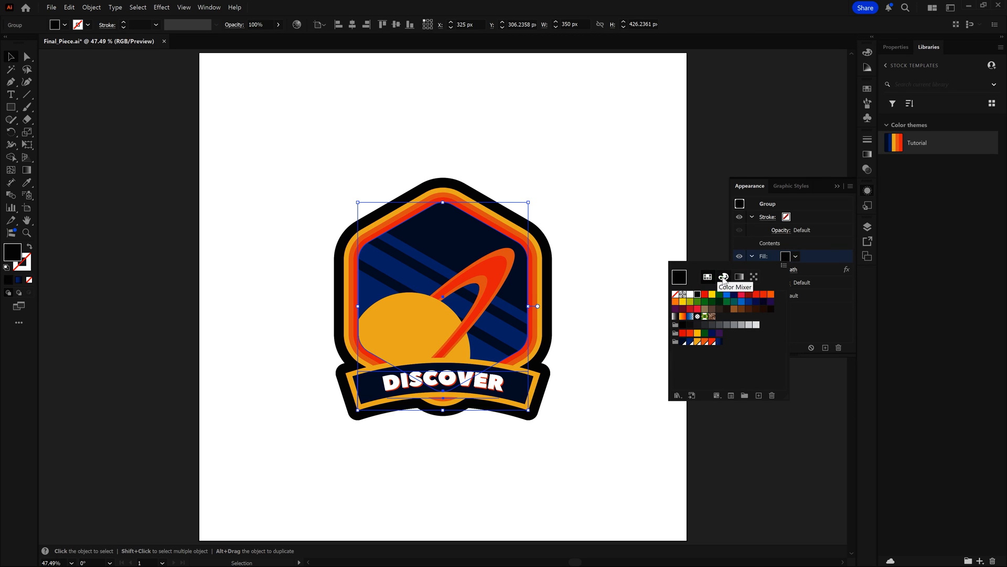
click(724, 277)
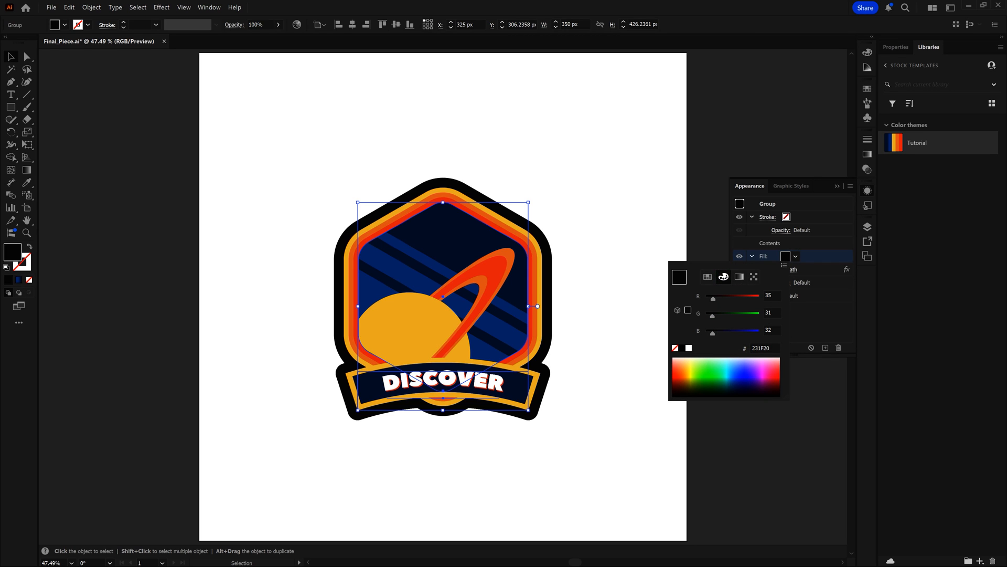
click(770, 295)
text(0)
key(Tab)
text(0)
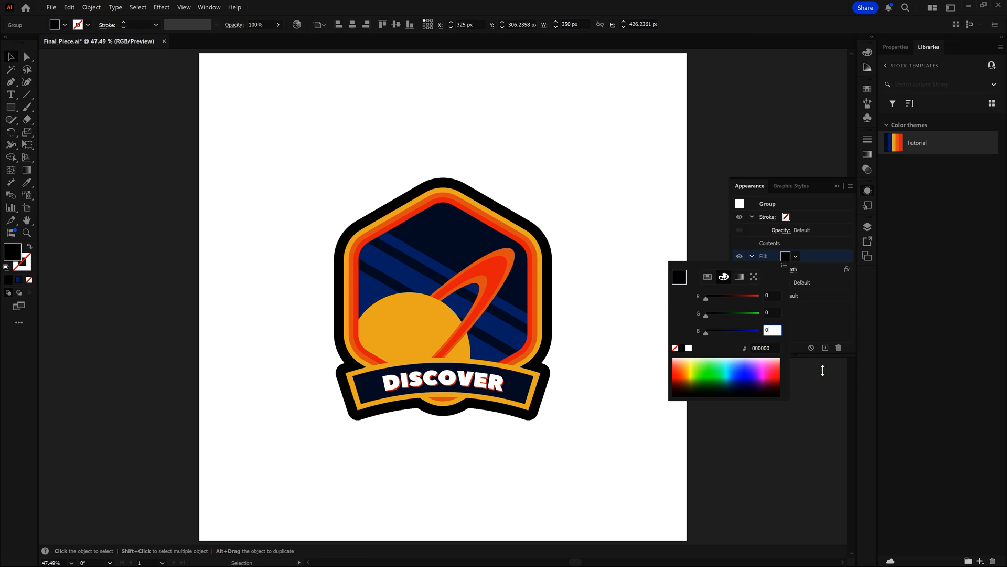
key(Tab)
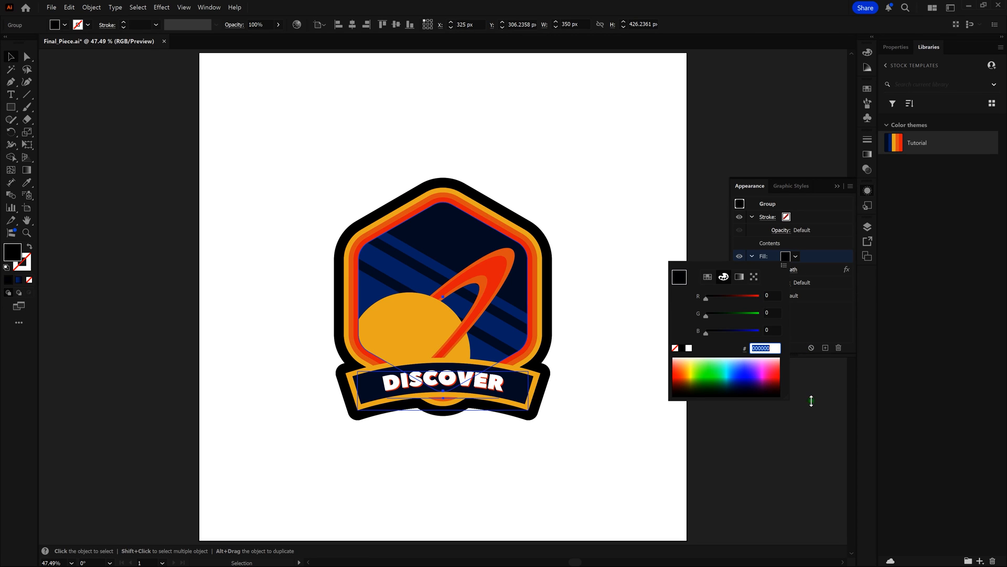
key(Return)
click(581, 150)
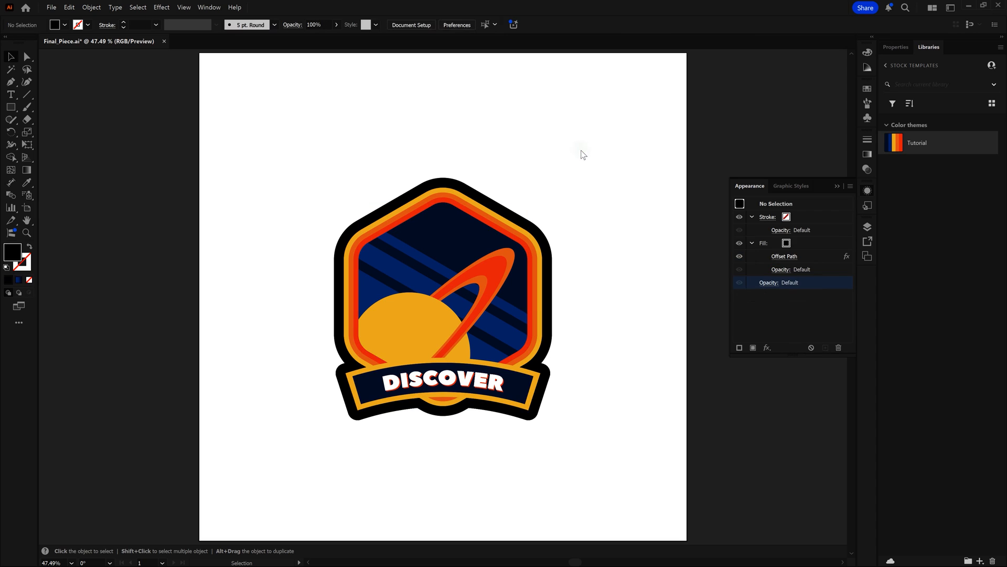
key(ctrl+s)
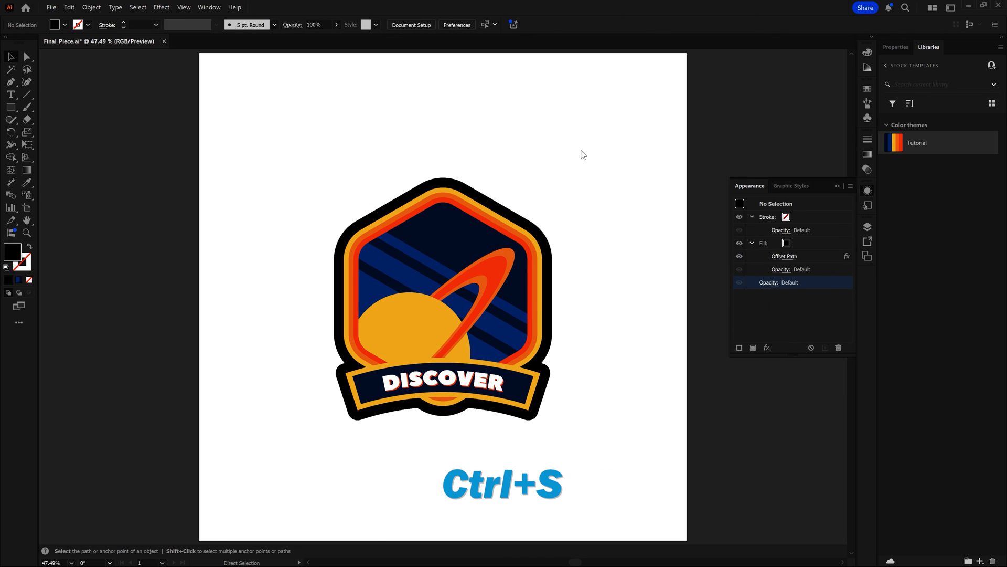